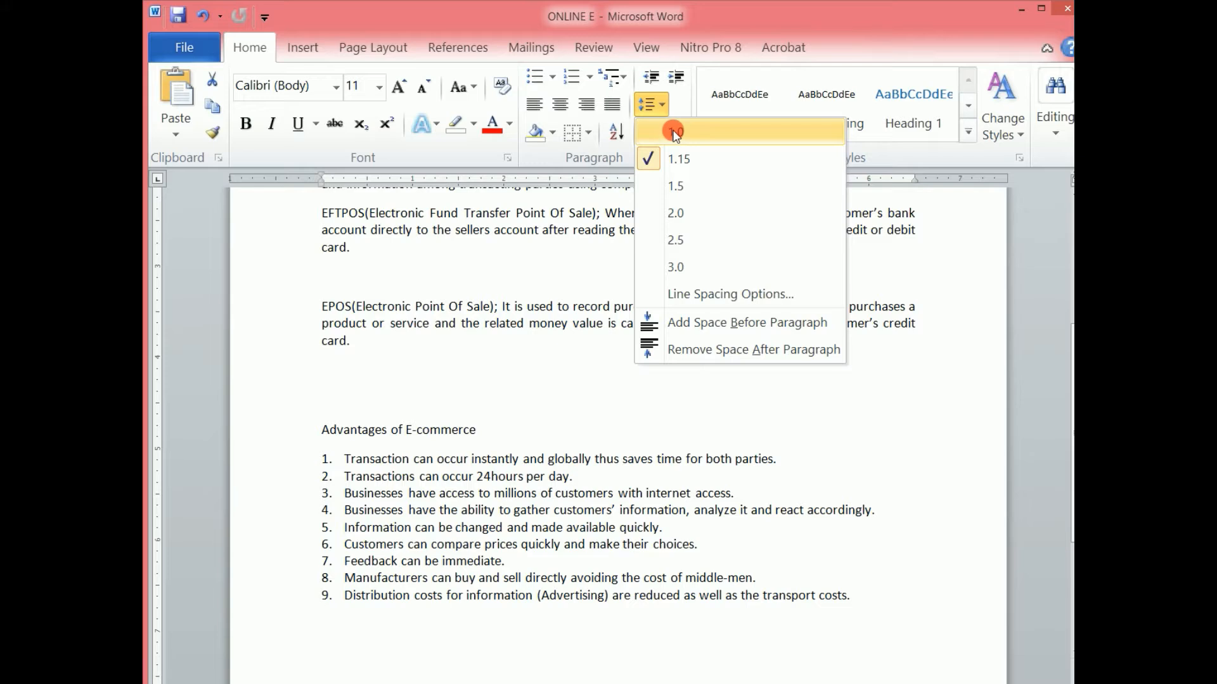
Try line spacing of 1.5 and then 1.0 on the selected document text.
left_click(677, 187)
left_click(657, 103)
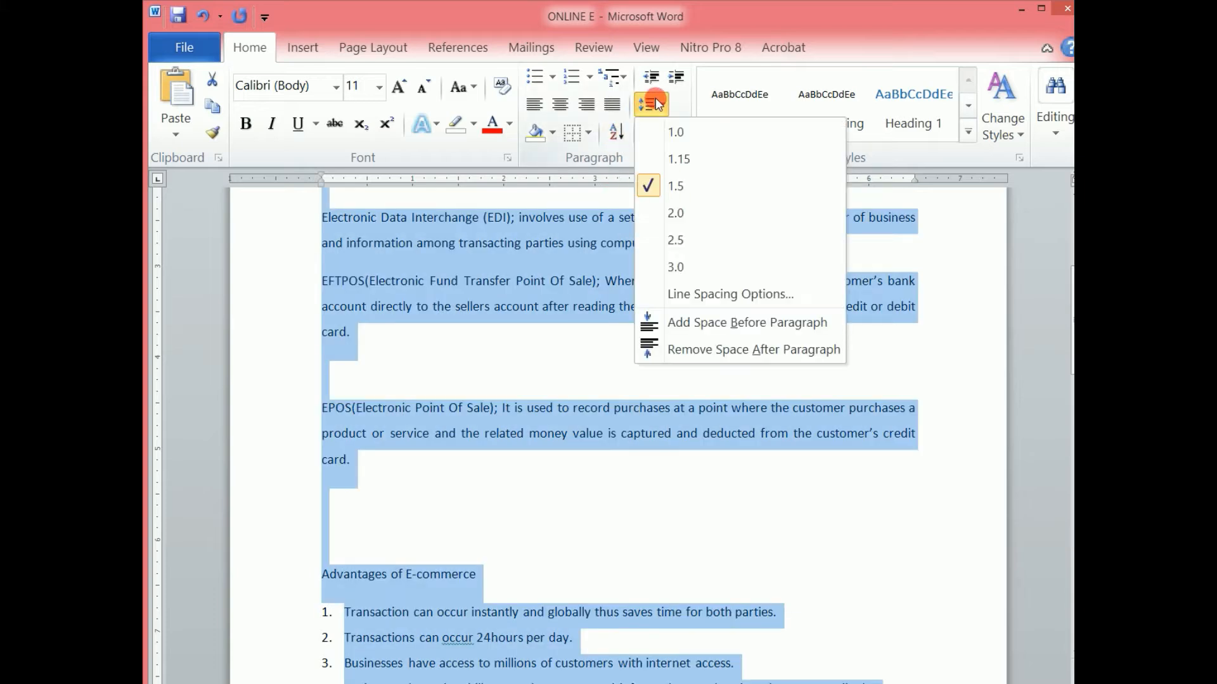
left_click(676, 132)
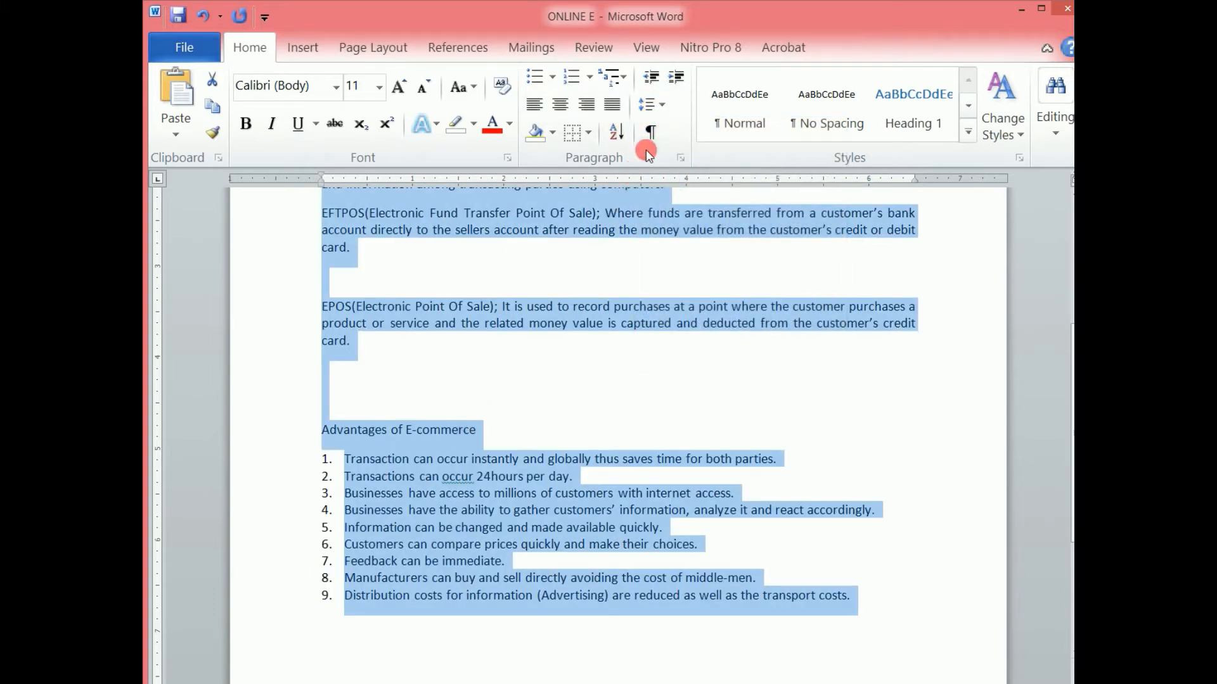
Set the selected text's line spacing to 2.0.
left_click(651, 104)
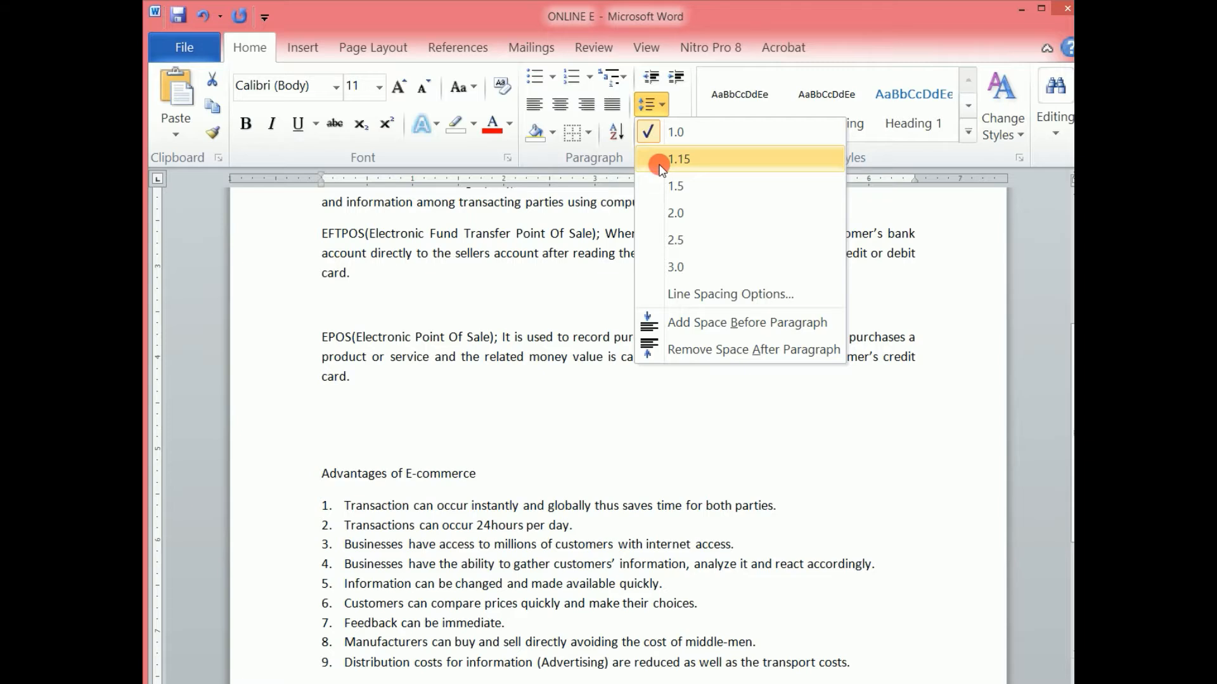
left_click(679, 211)
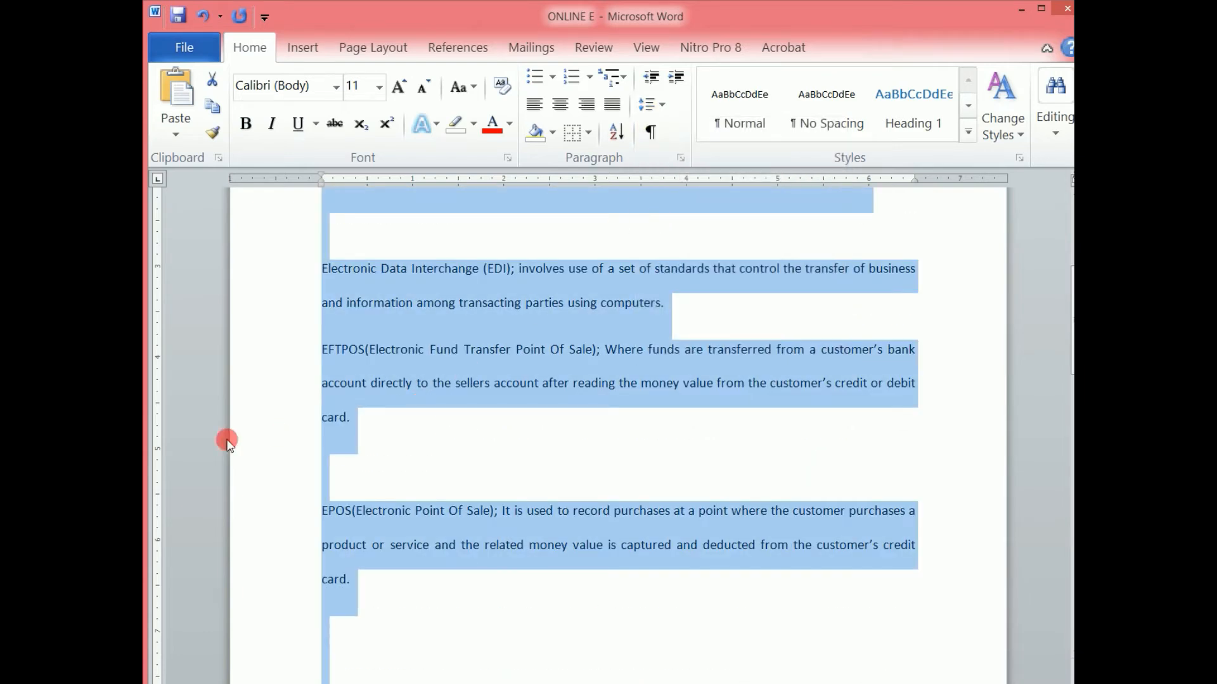
Remove the space after each paragraph in the selected text.
left_click(650, 105)
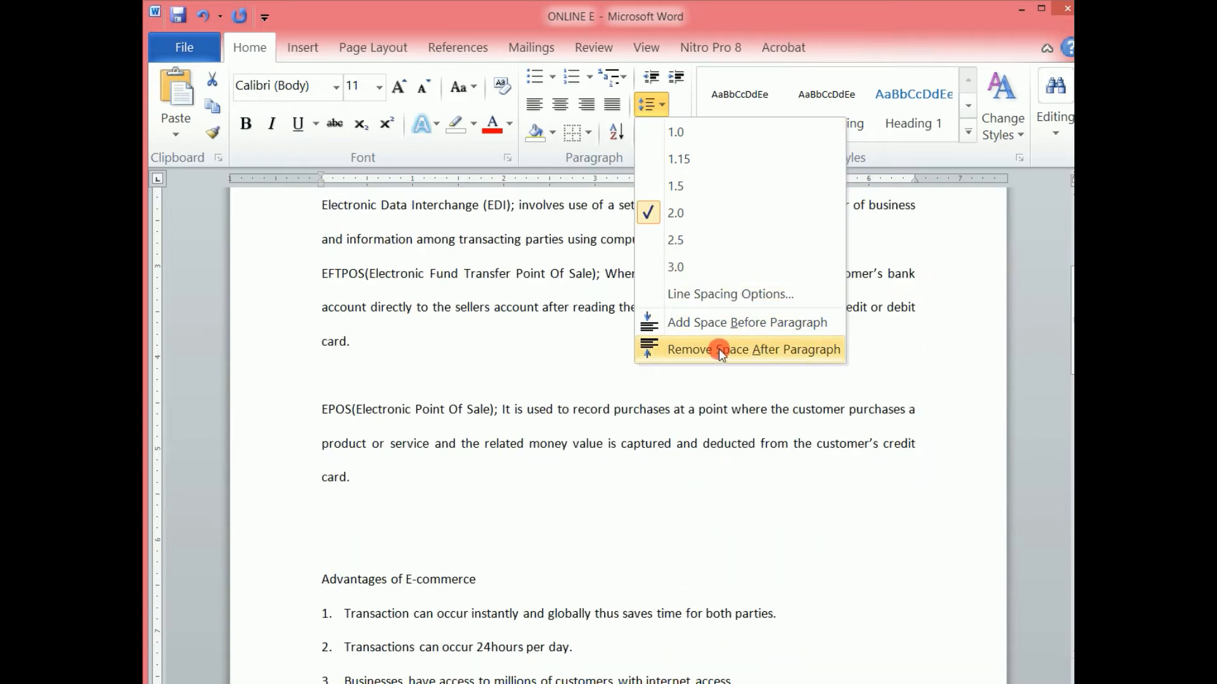
left_click(719, 348)
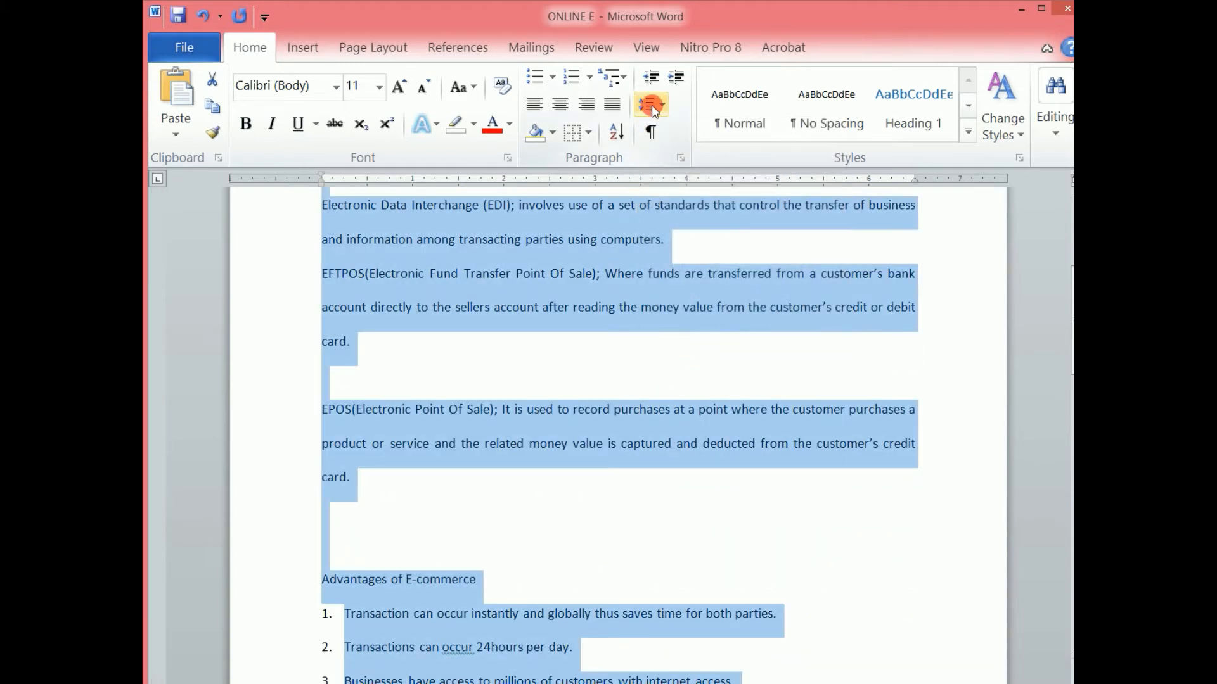
Set the selected text's line spacing to 1.5.
left_click(653, 108)
left_click(669, 181)
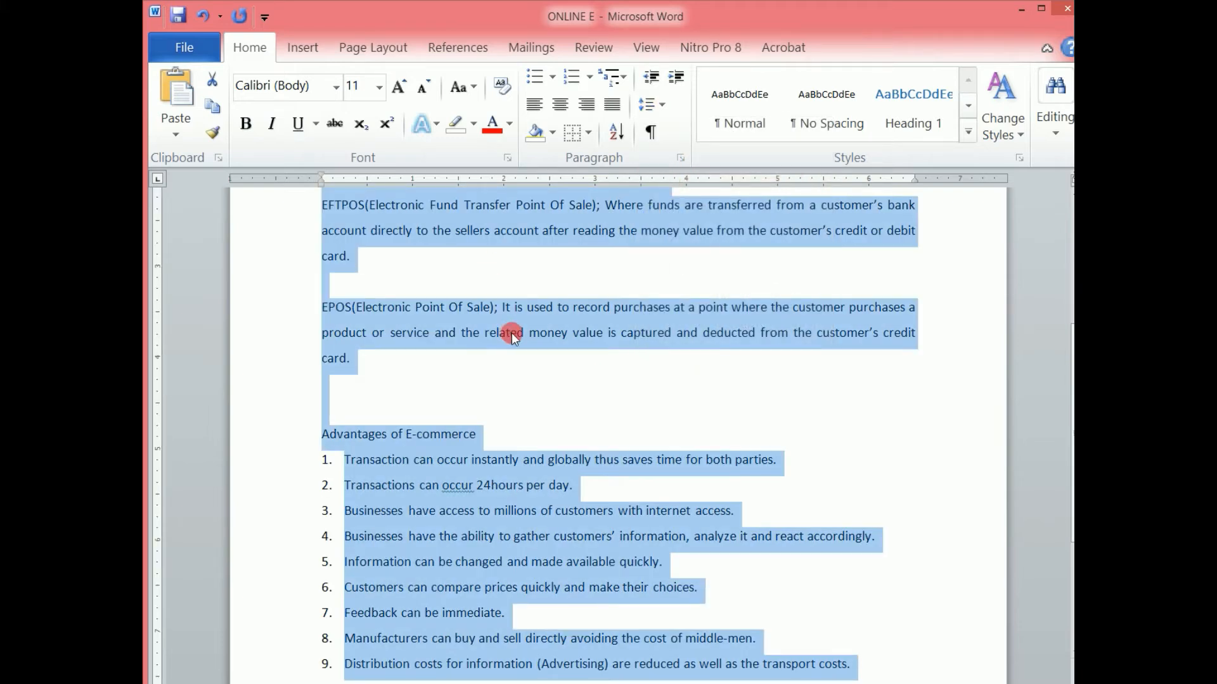
left_click(653, 108)
left_click_drag(1070, 356, 1069, 239)
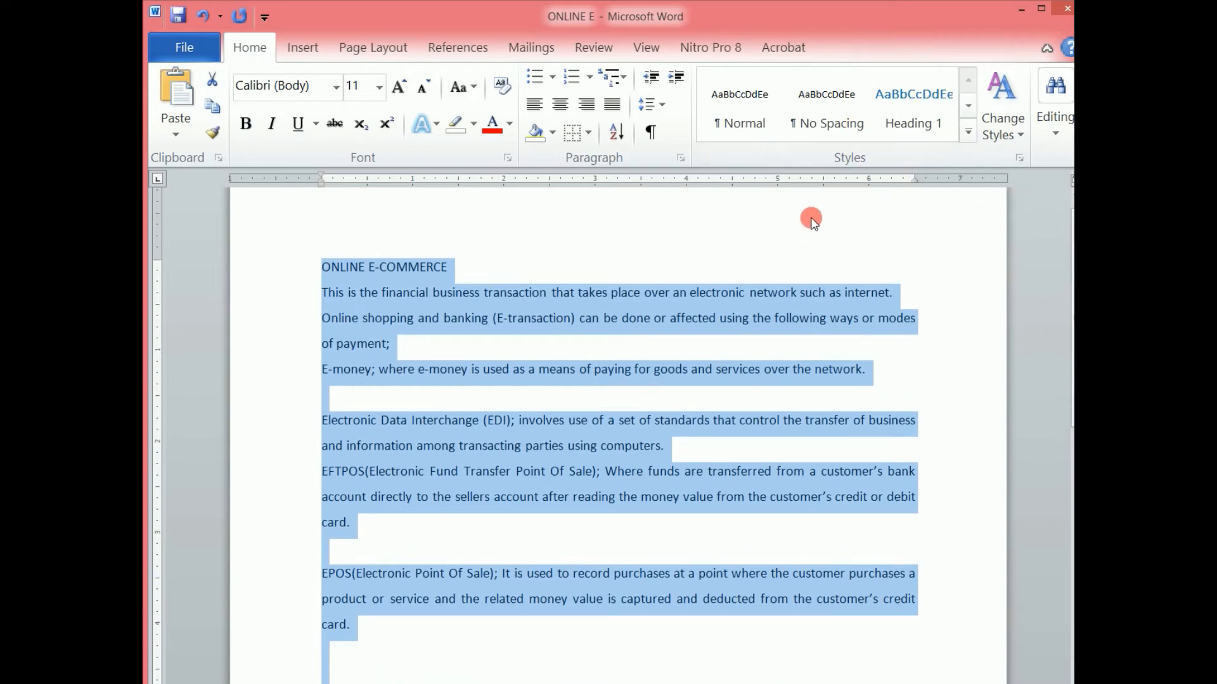
Try the Heading 1 style on the ONLINE E-COMMERCE title line and return it to Normal.
left_click(735, 218)
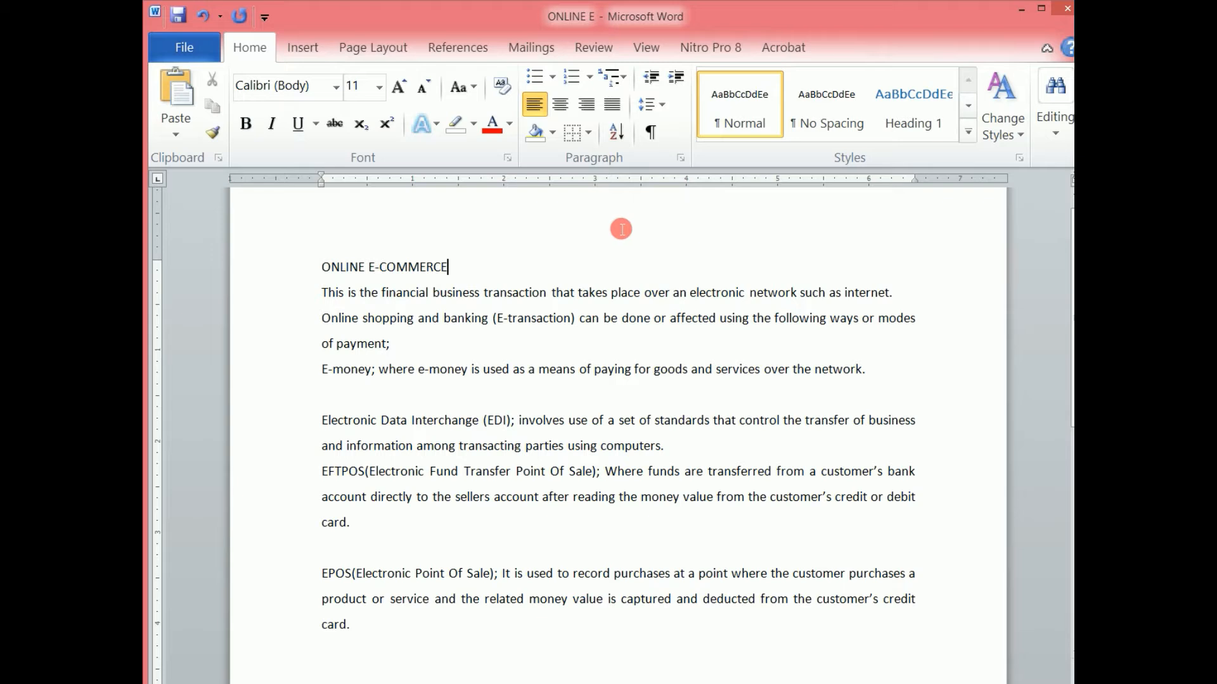
left_click(280, 269)
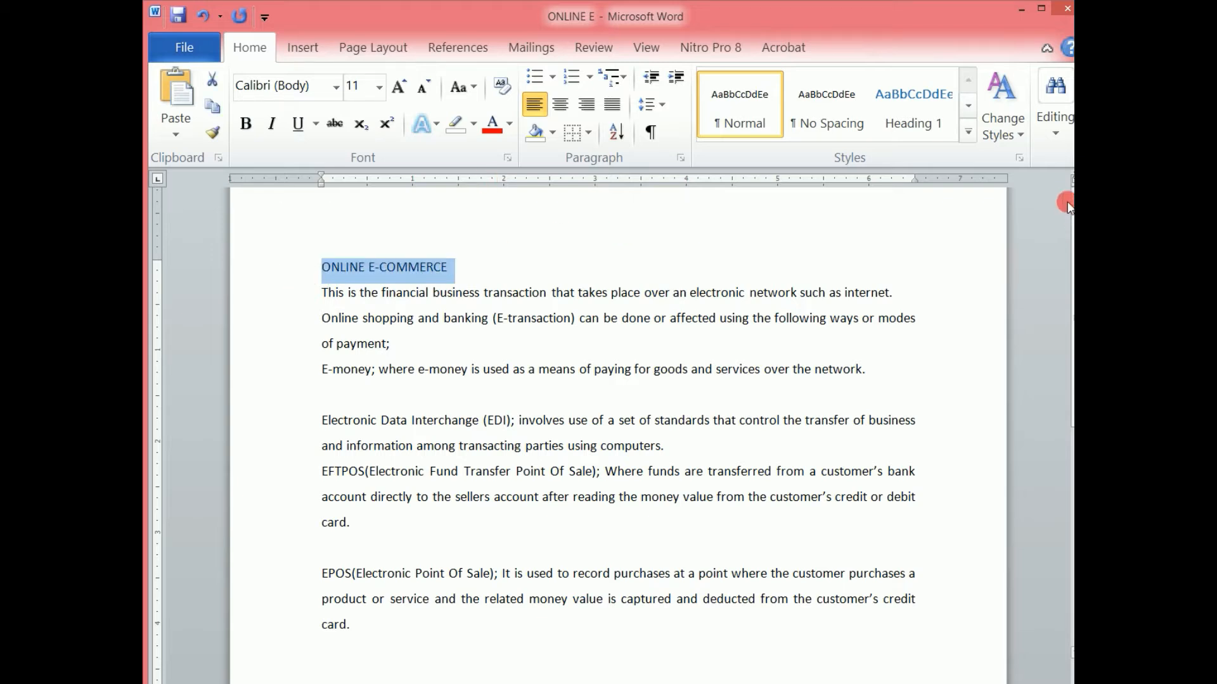
left_click(903, 104)
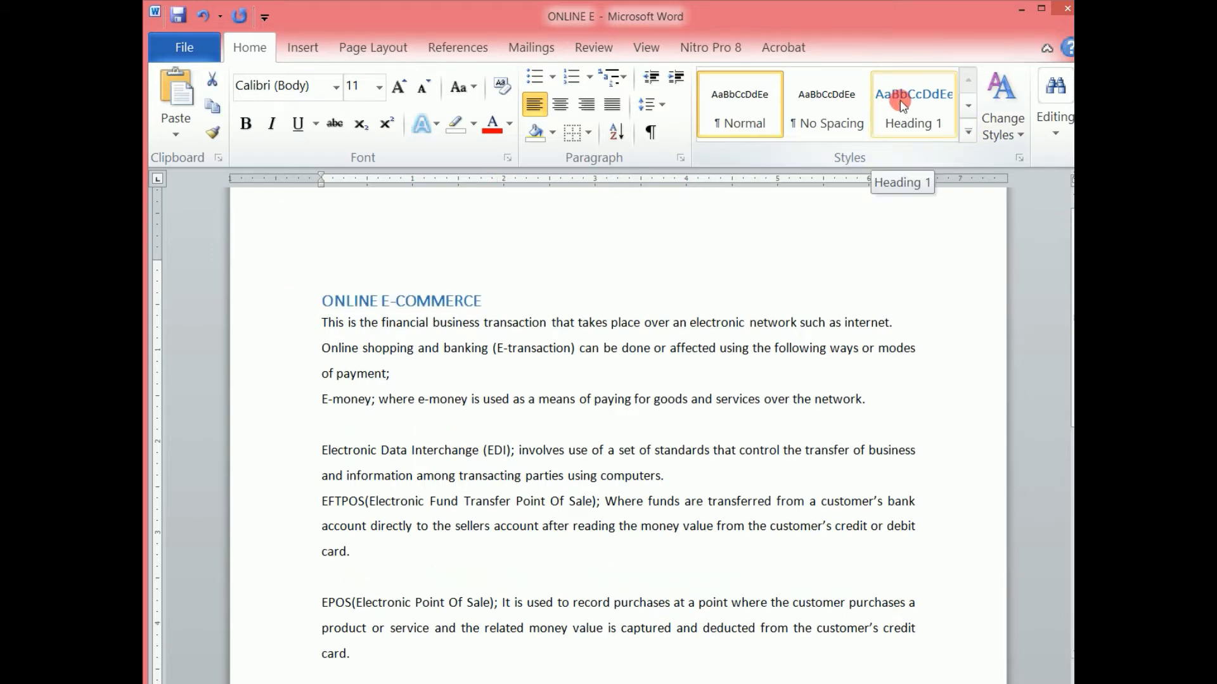
left_click(903, 104)
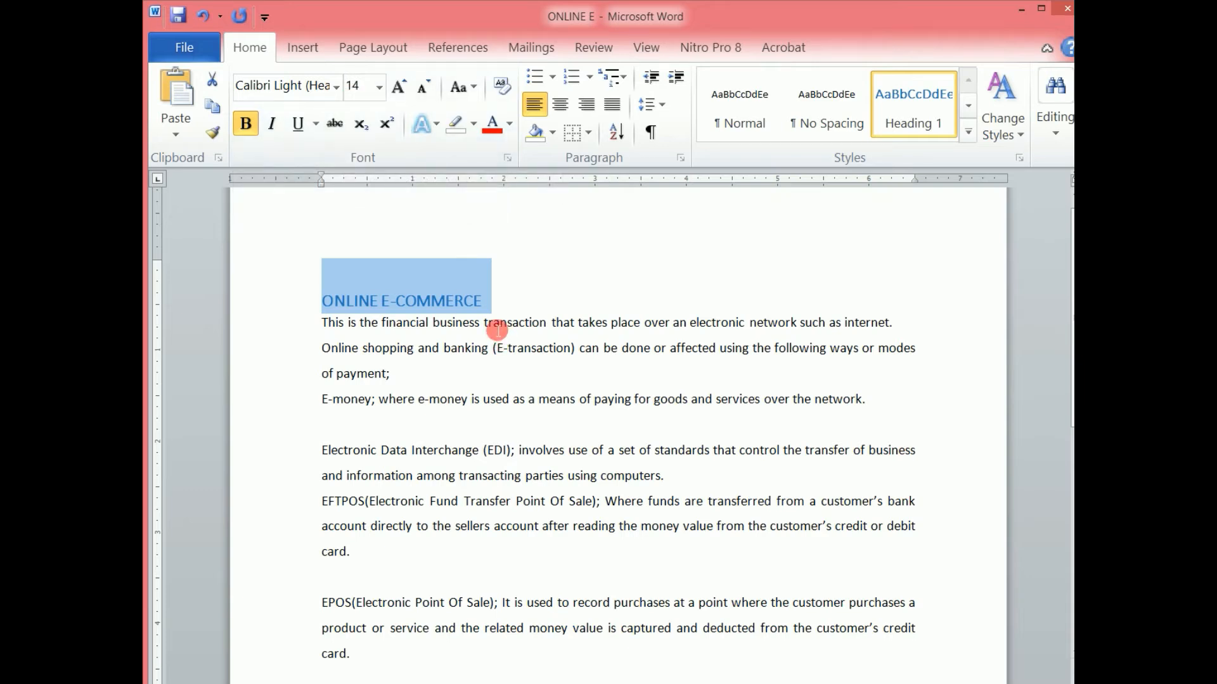
left_click(745, 124)
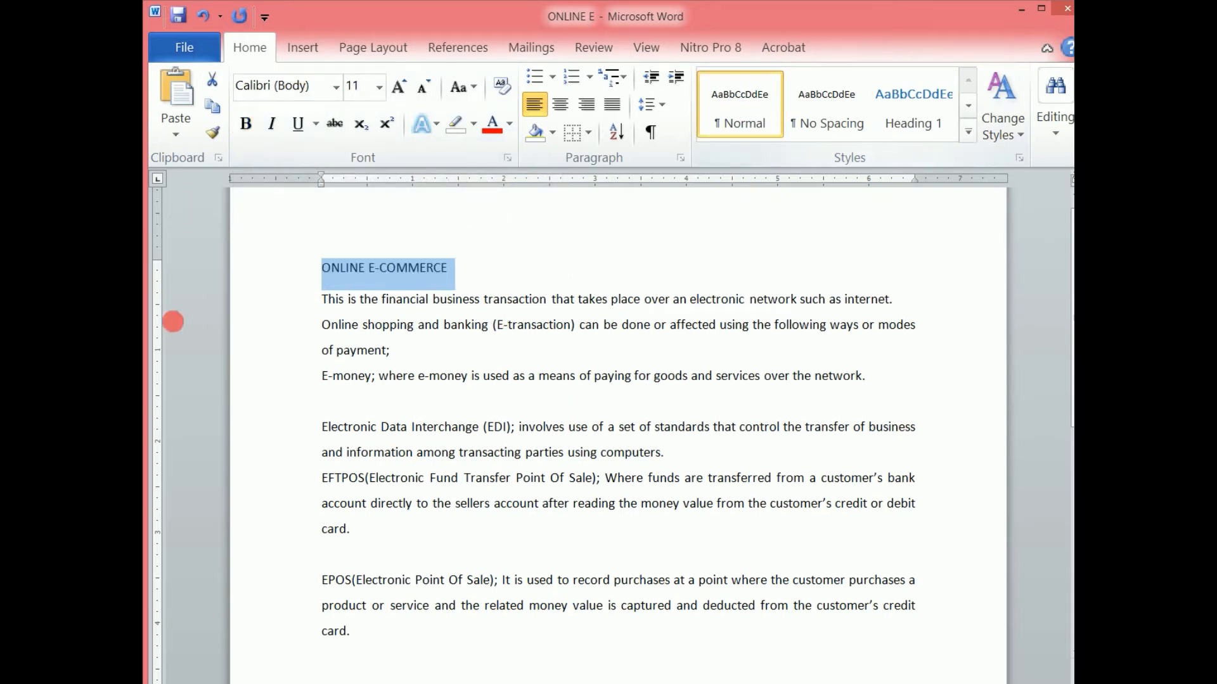
Apply the Title style to the ONLINE E-COMMERCE title line.
left_click(970, 133)
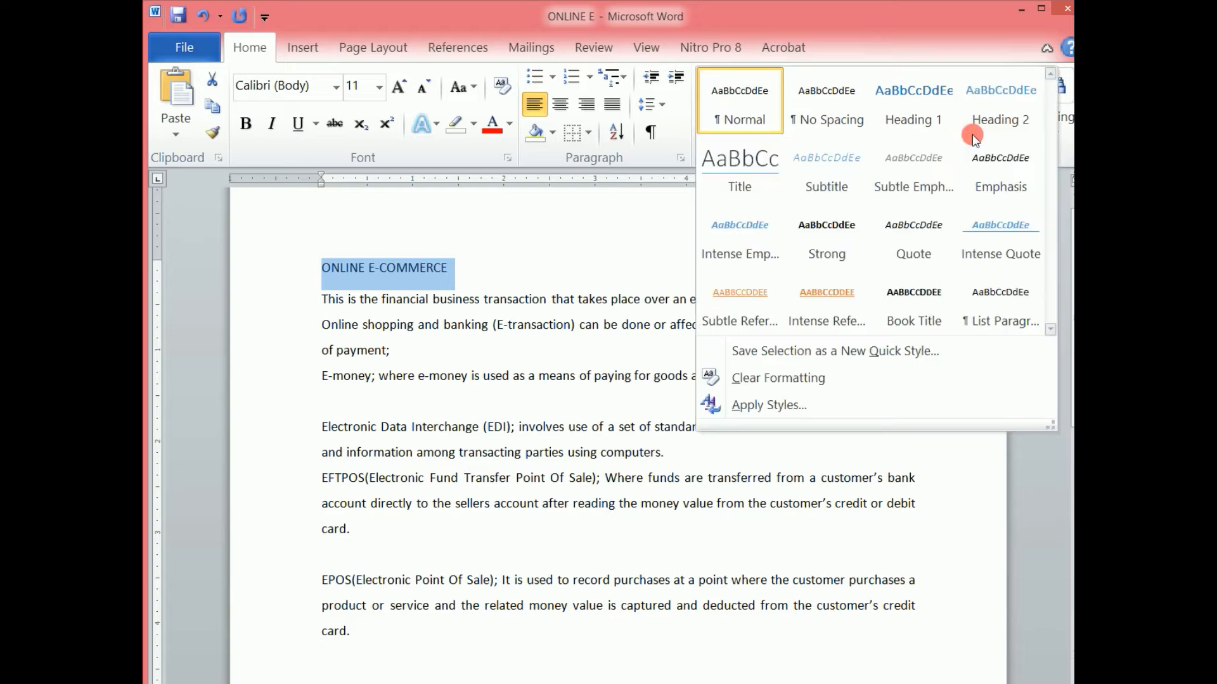
left_click(748, 161)
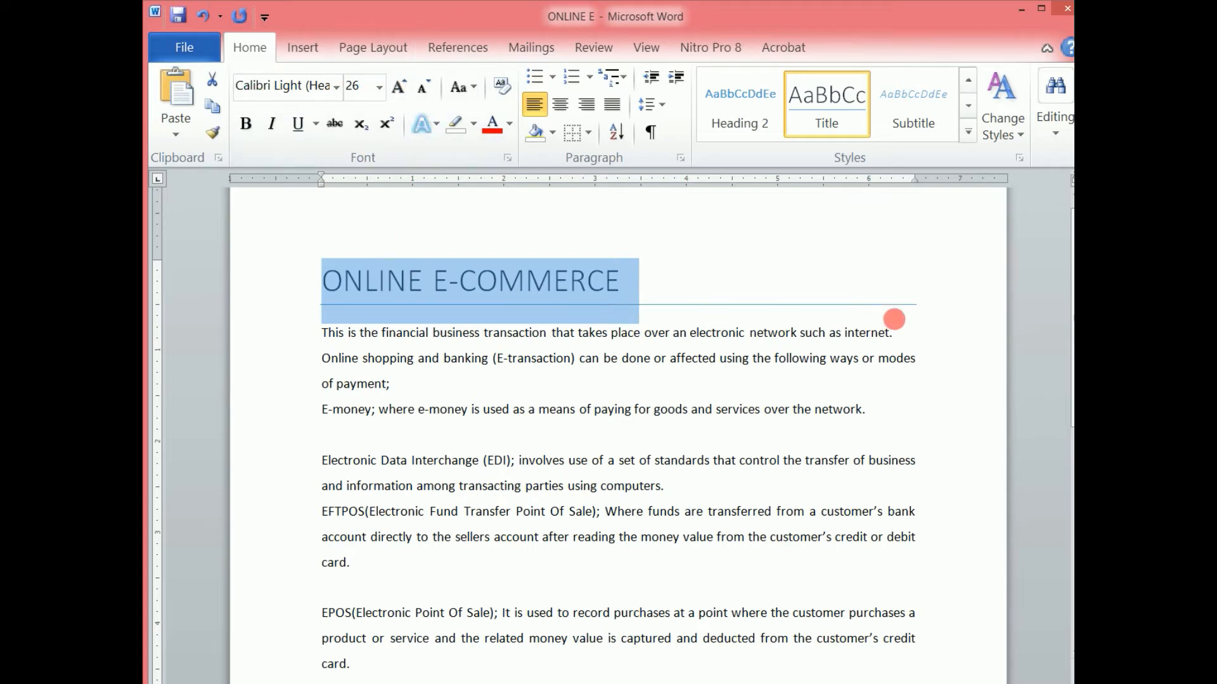
left_click(699, 298)
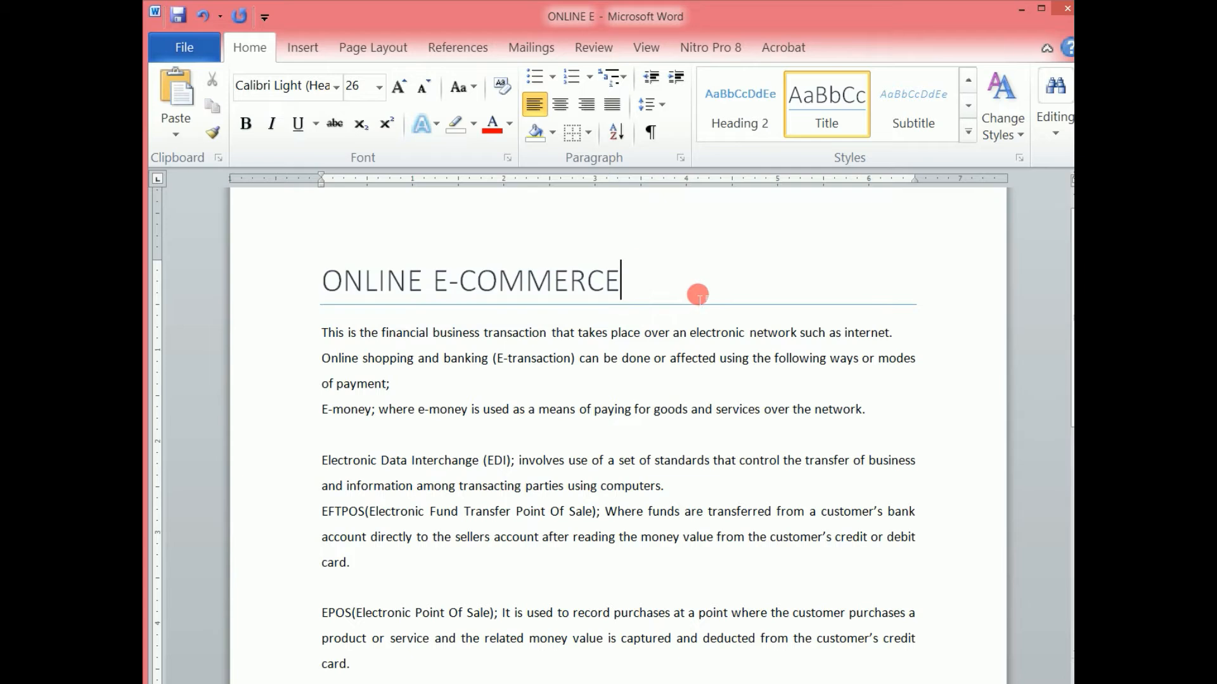
Reset the title line to the Normal style.
left_click(273, 288)
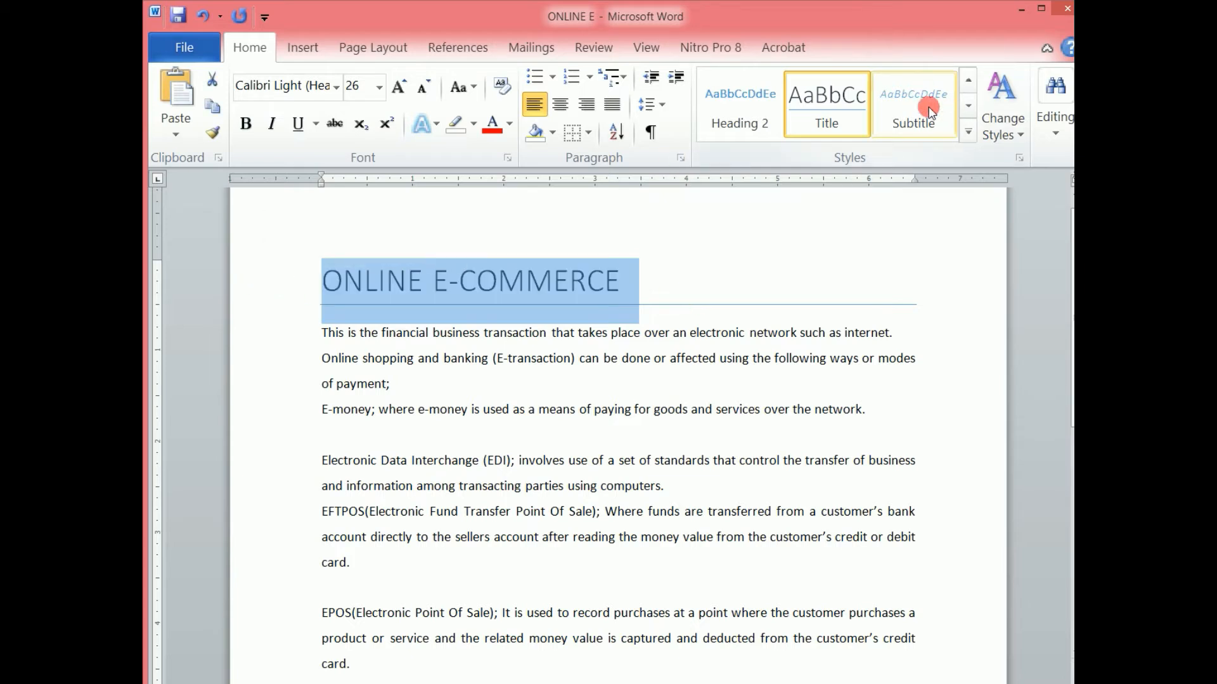
left_click(968, 133)
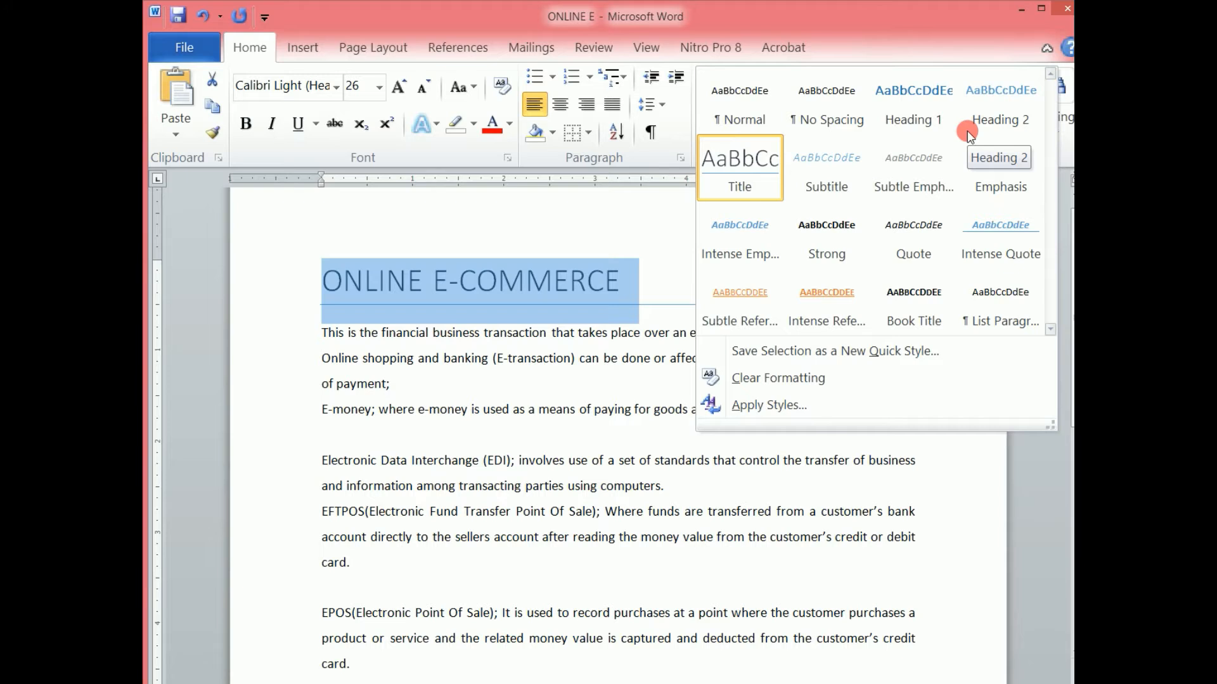
left_click(737, 105)
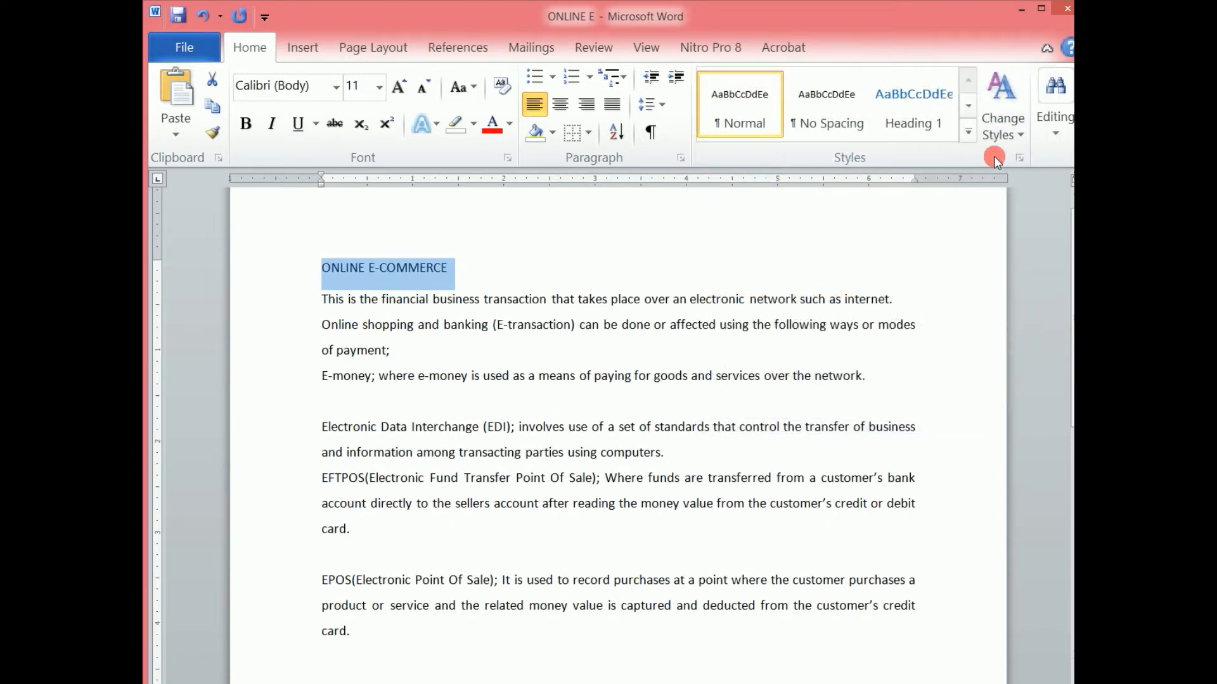
Browse the Change Styles options for style sets, colors, fonts and paragraph spacing without applying any.
left_click(1015, 135)
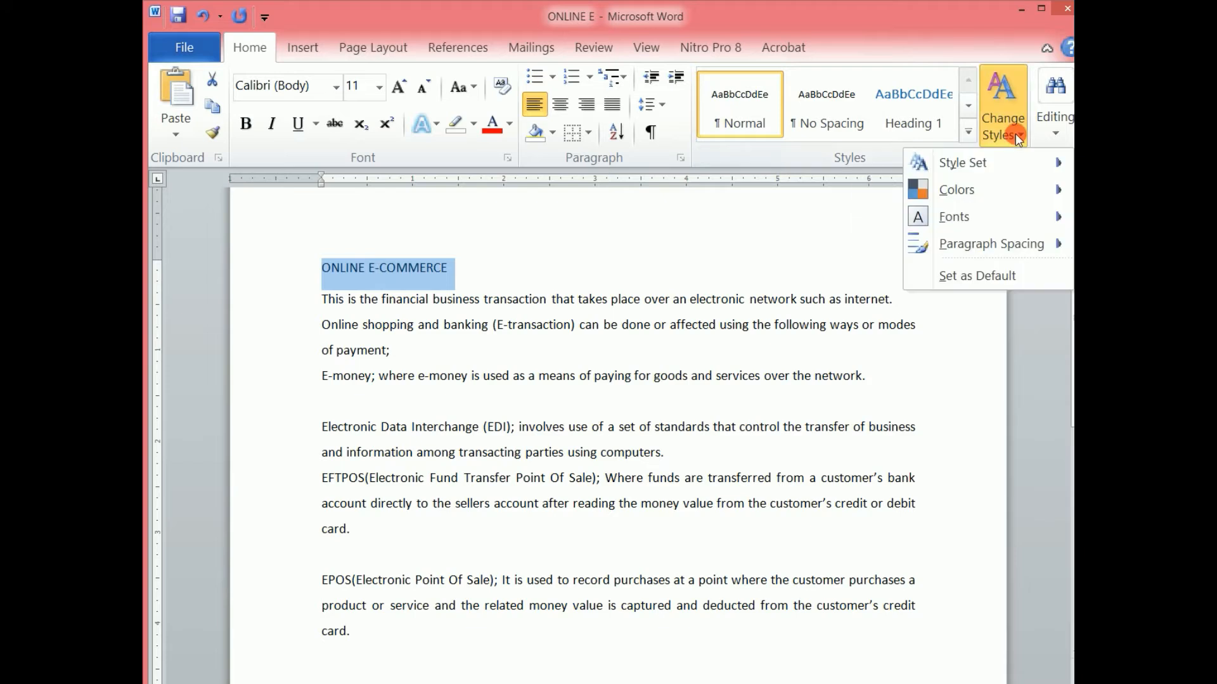
mouse_move(1025, 162)
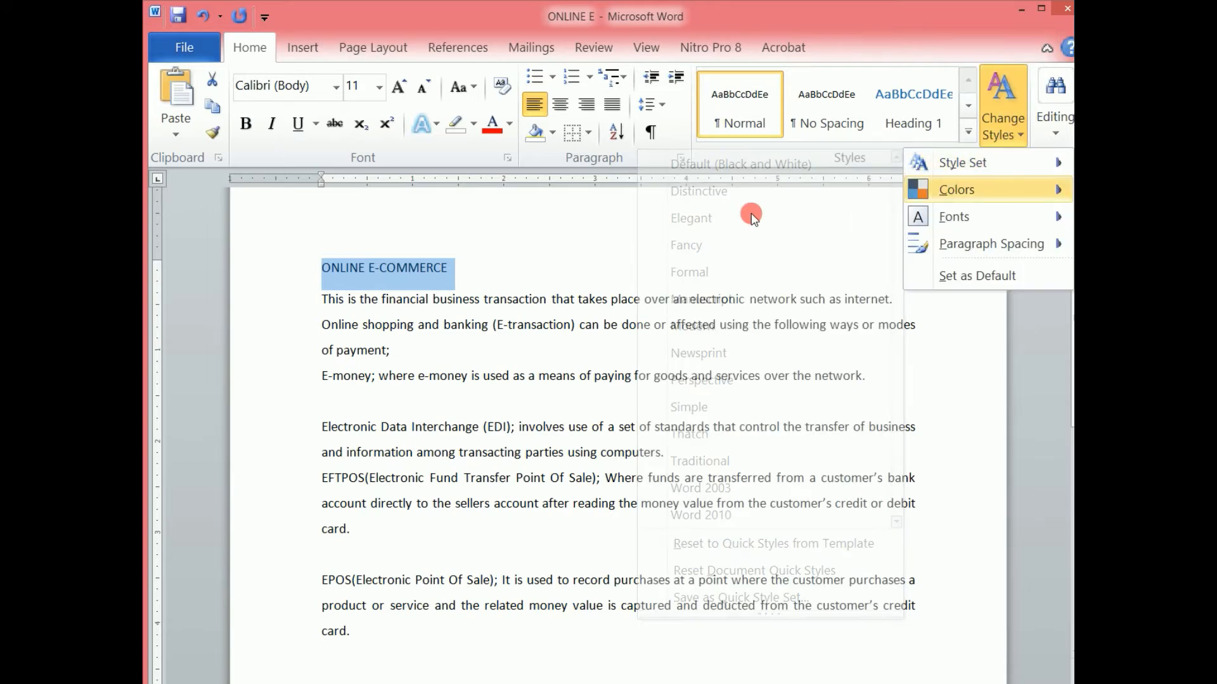
mouse_move(961, 164)
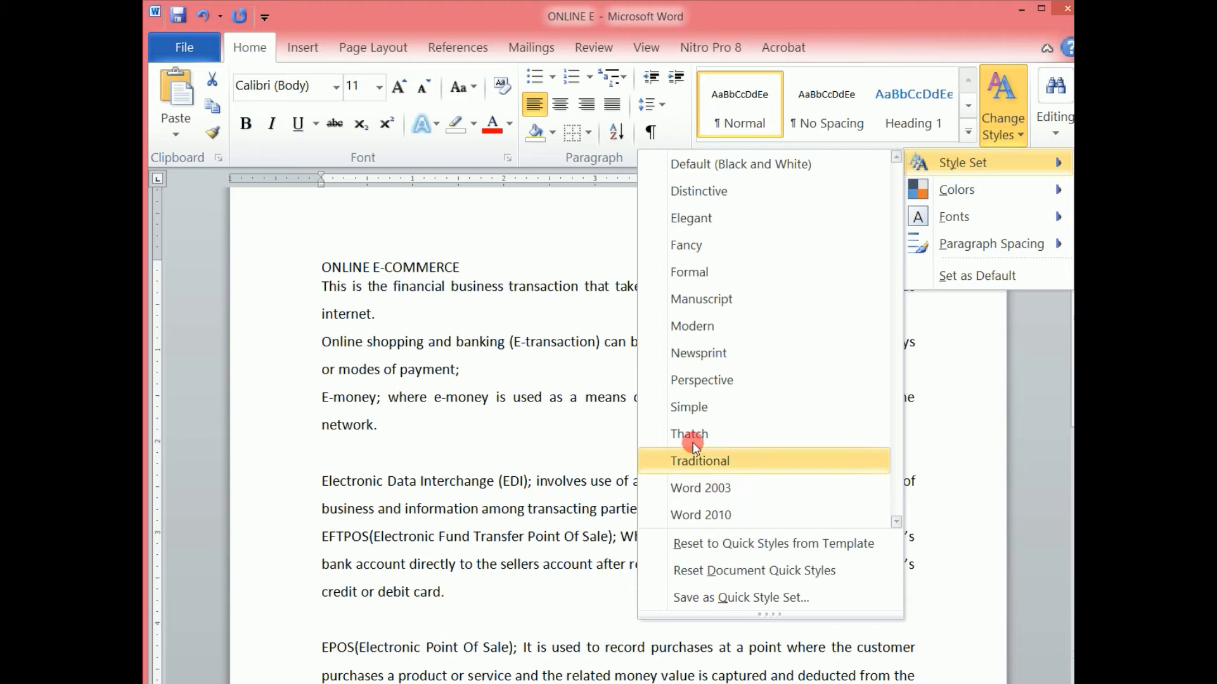
left_click(957, 188)
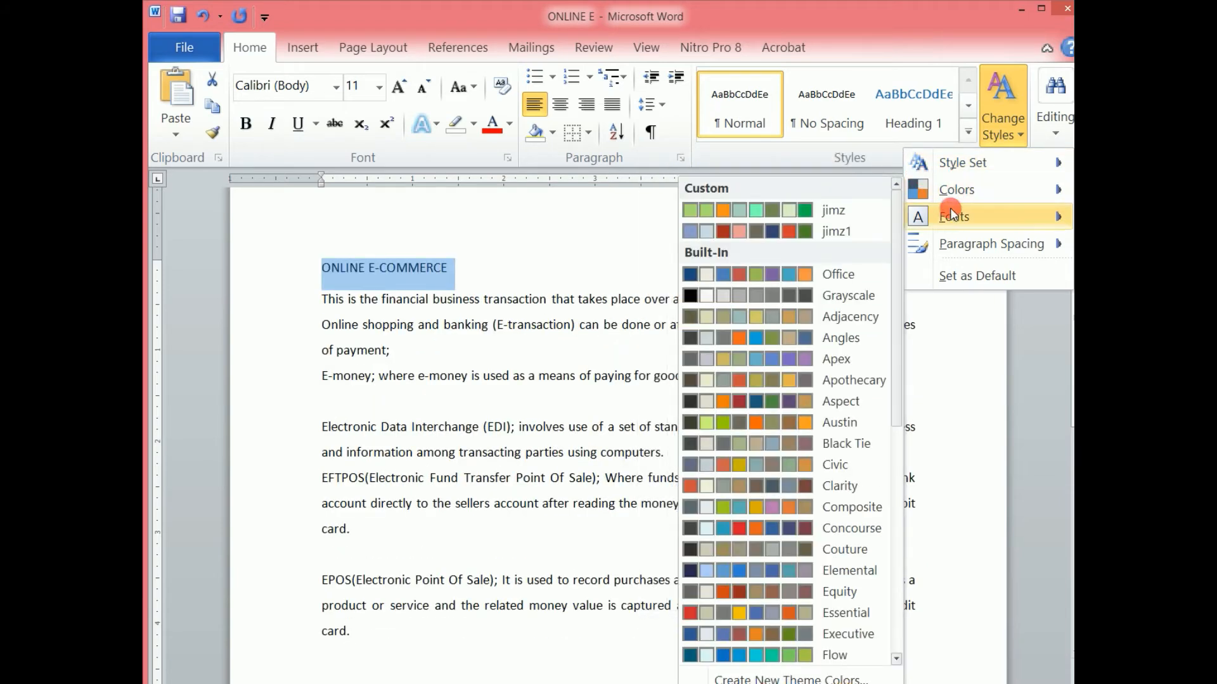
left_click(948, 217)
left_click(1007, 245)
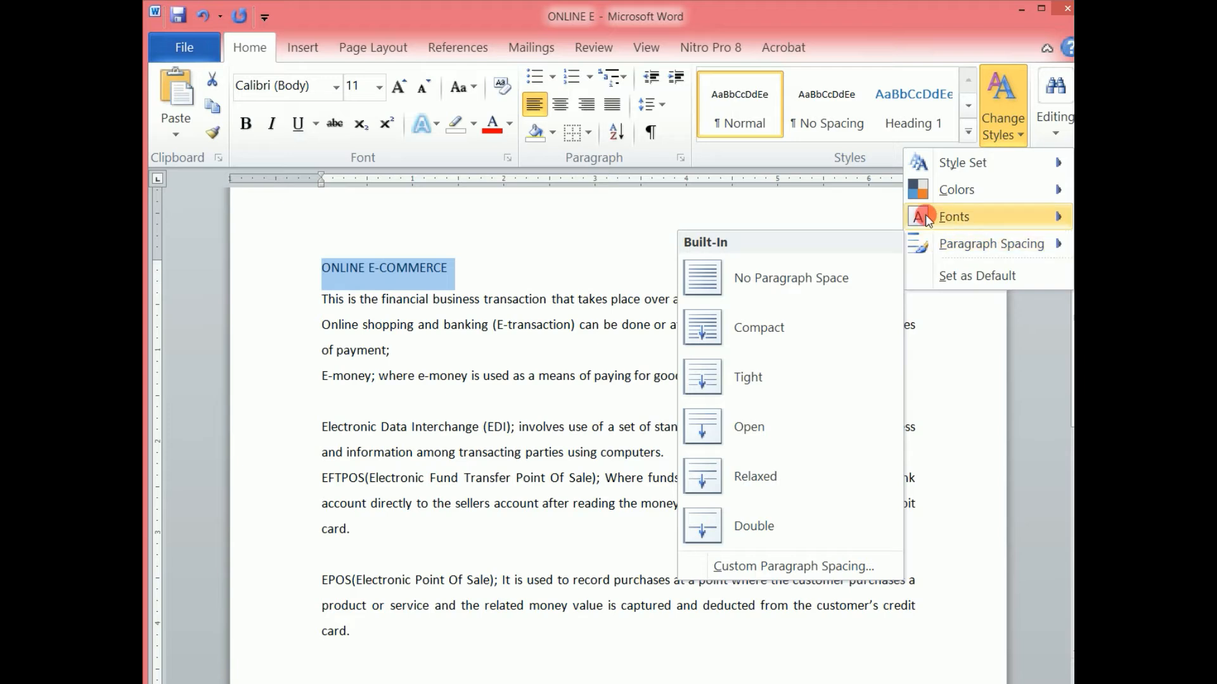
left_click(776, 215)
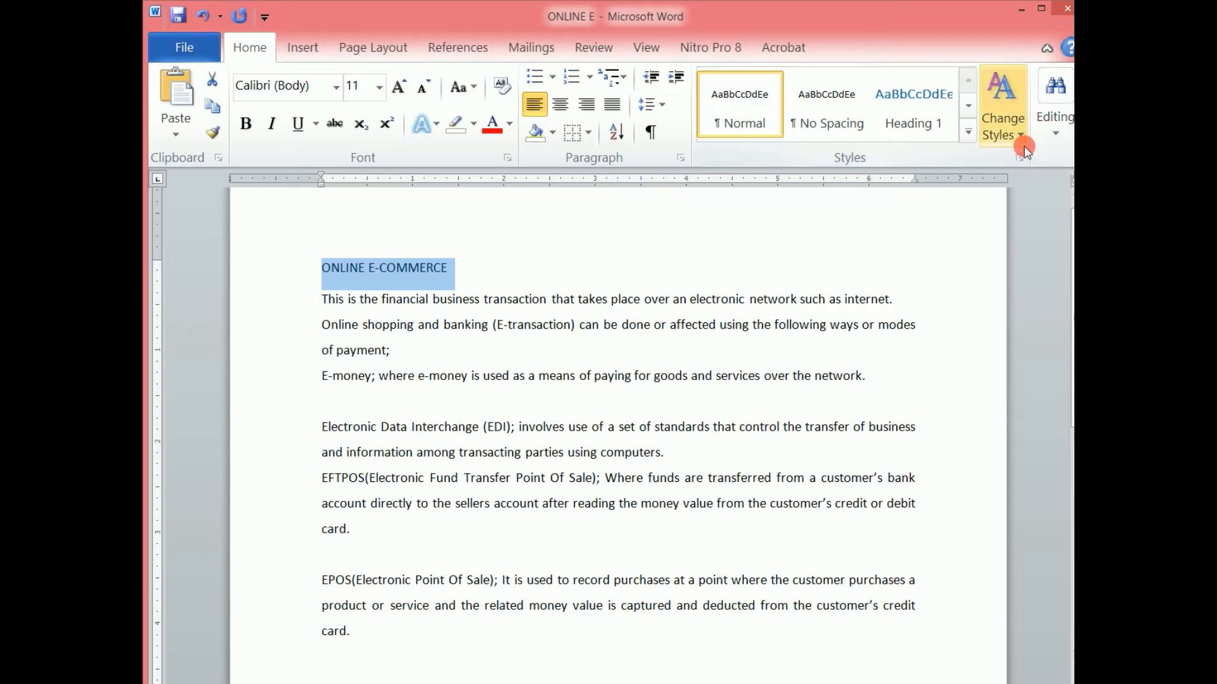
Search the document for "commerce" and jump to each match in the navigation pane.
left_click(1055, 133)
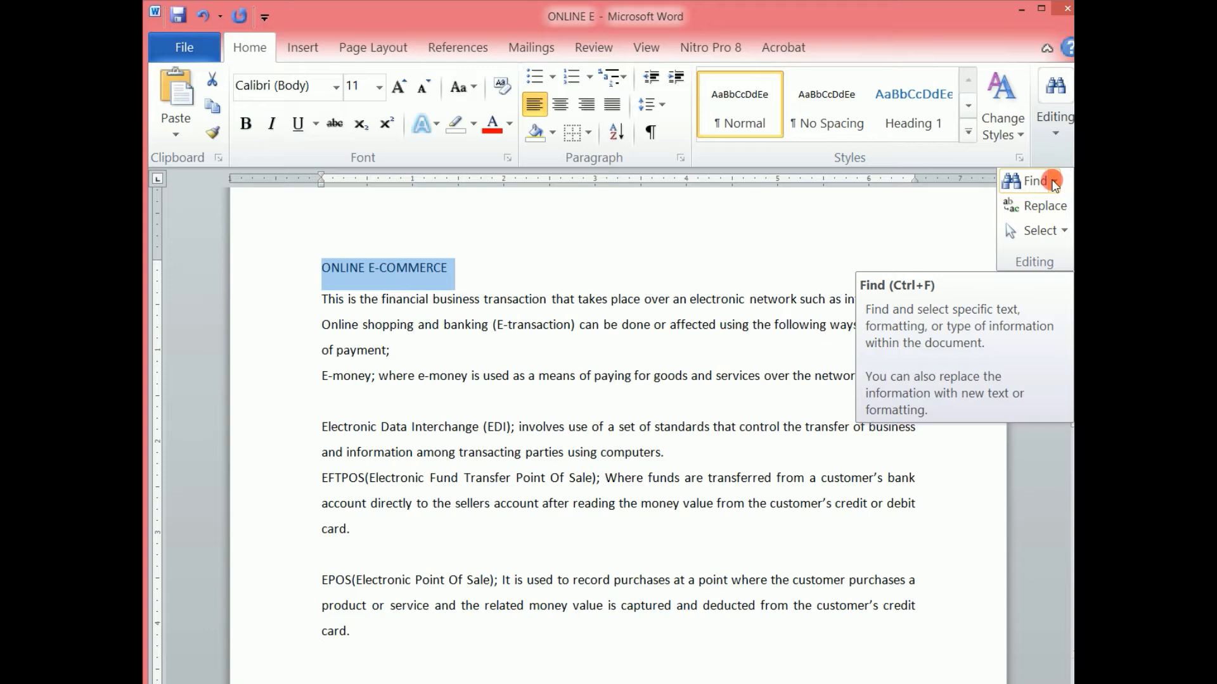
left_click(1054, 184)
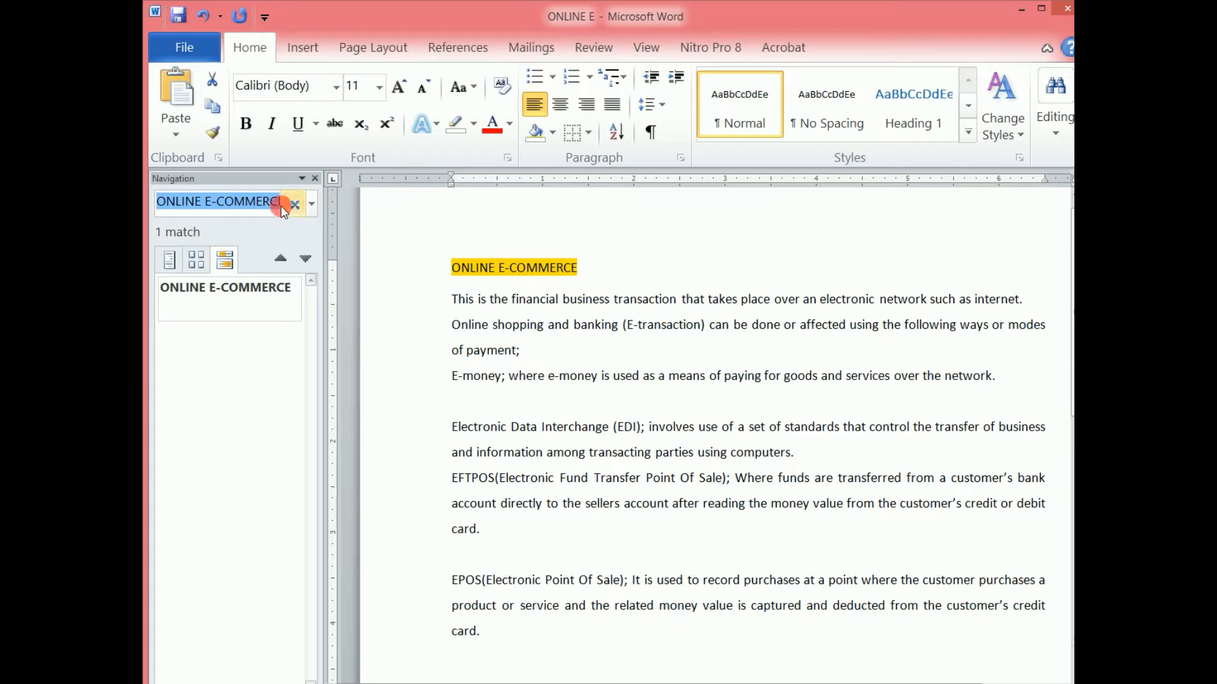
type("comme")
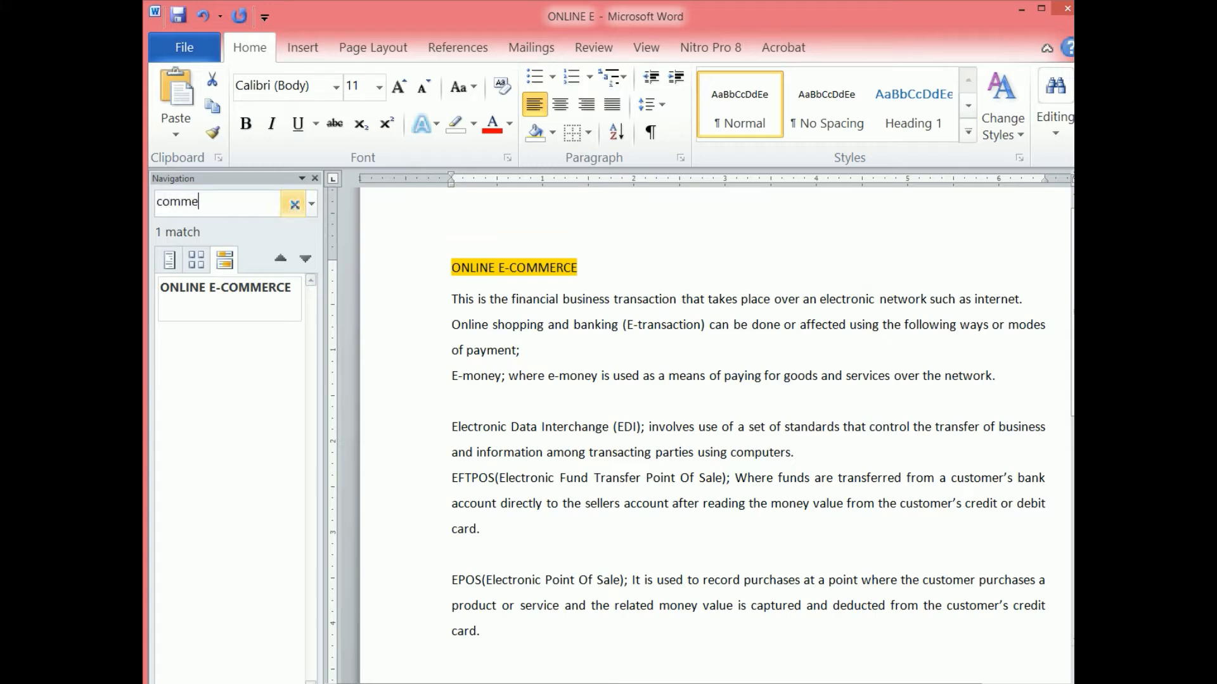
type("rce")
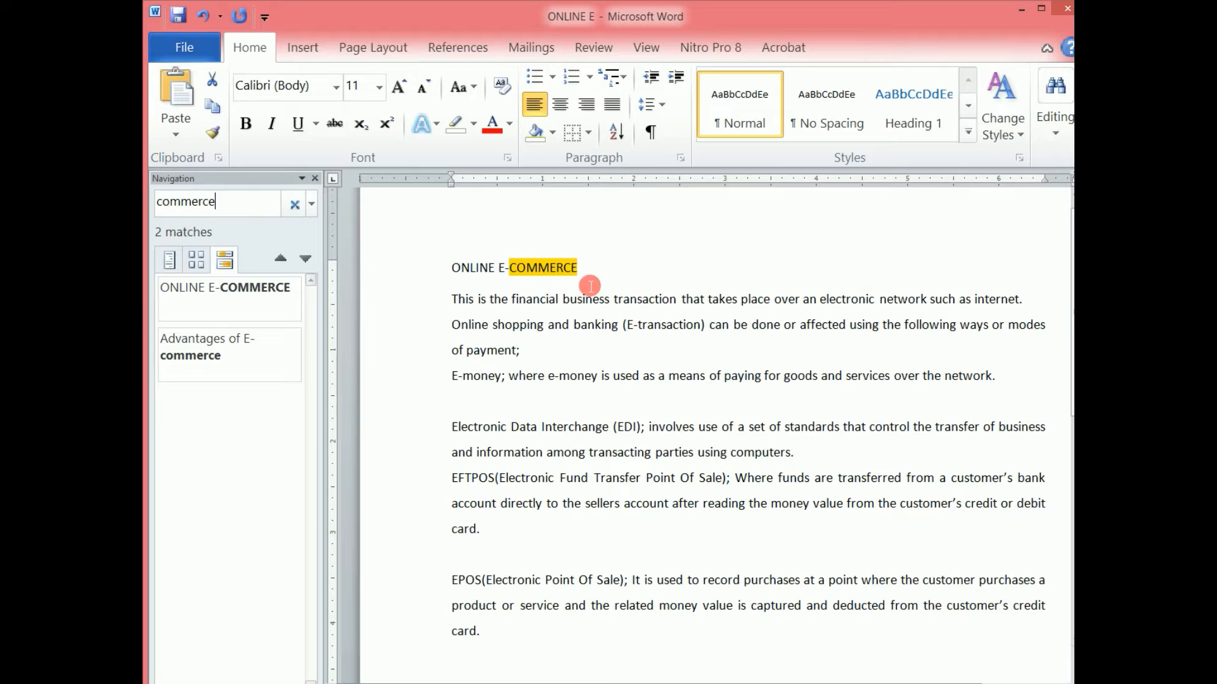
left_click(204, 279)
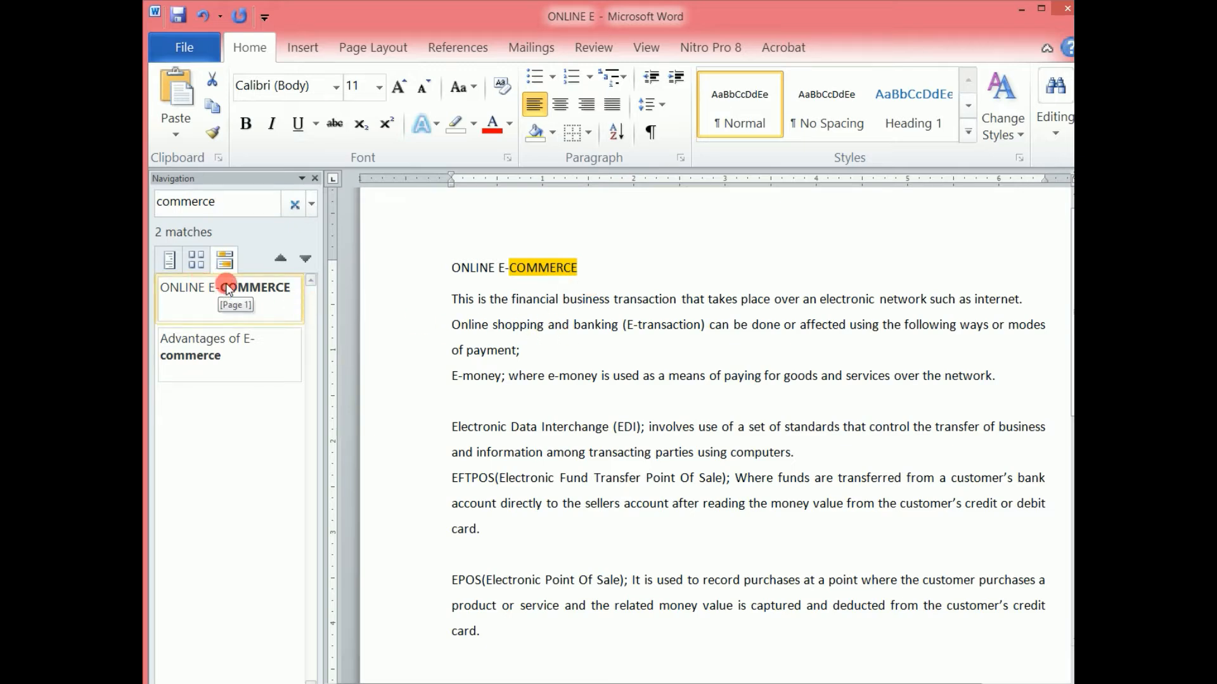
left_click(194, 360)
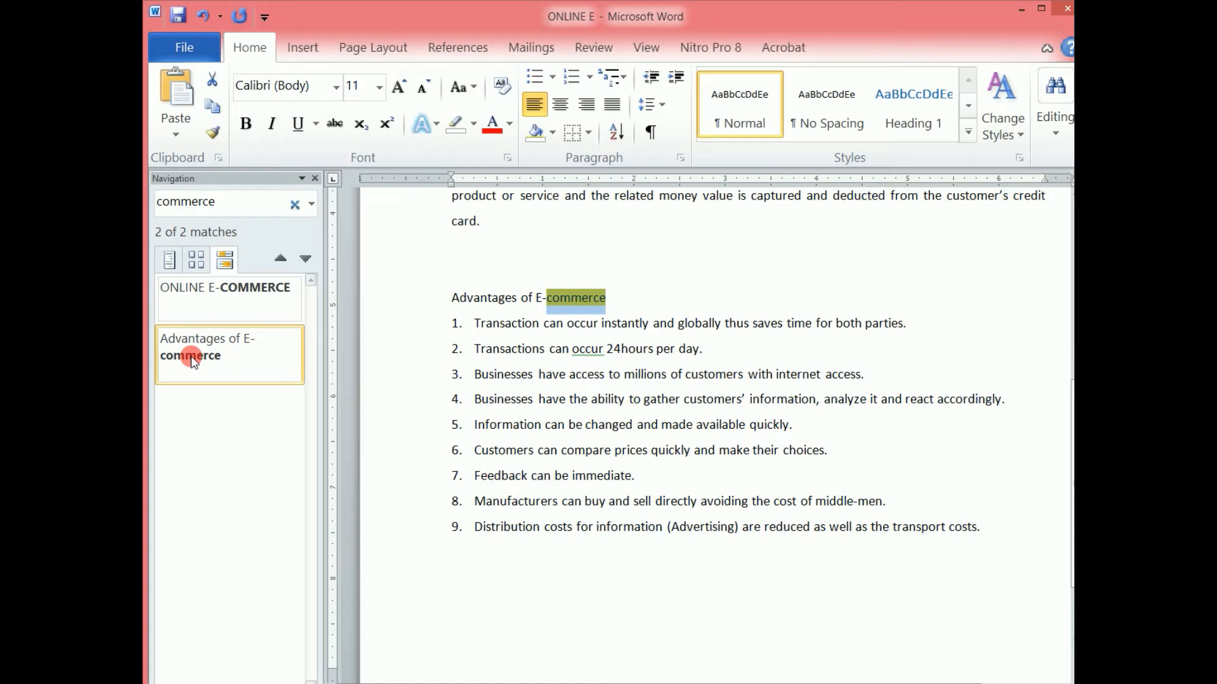
Search the document for "produc" and close the navigation pane.
left_click(233, 202)
type("produc")
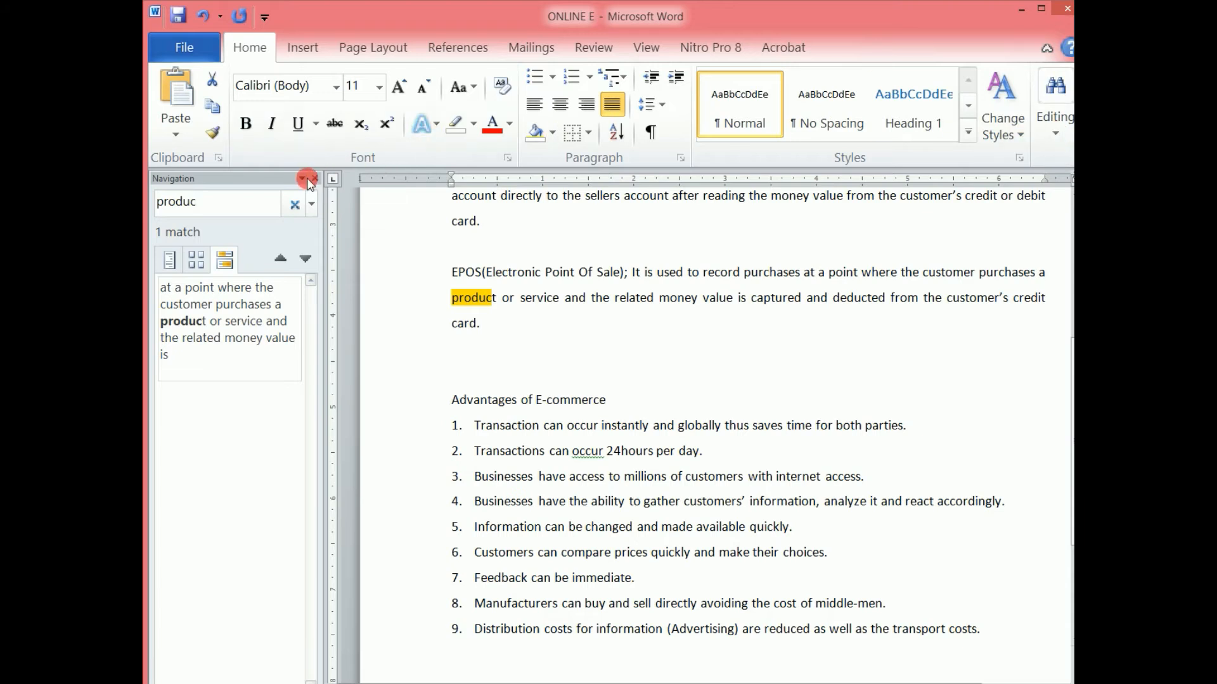
left_click(314, 178)
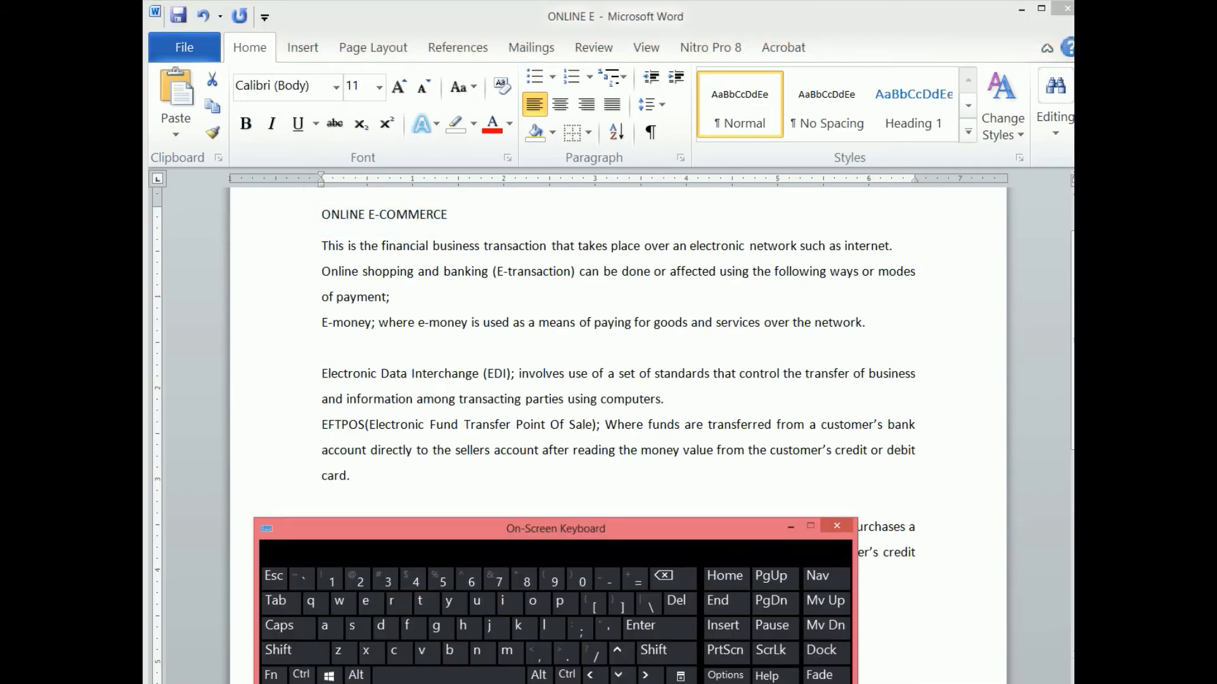
Search the document for the selected ONLINE E-COMMERCE title, then close the navigation pane and minimize the on-screen keyboard.
left_click_drag(660, 536, 686, 522)
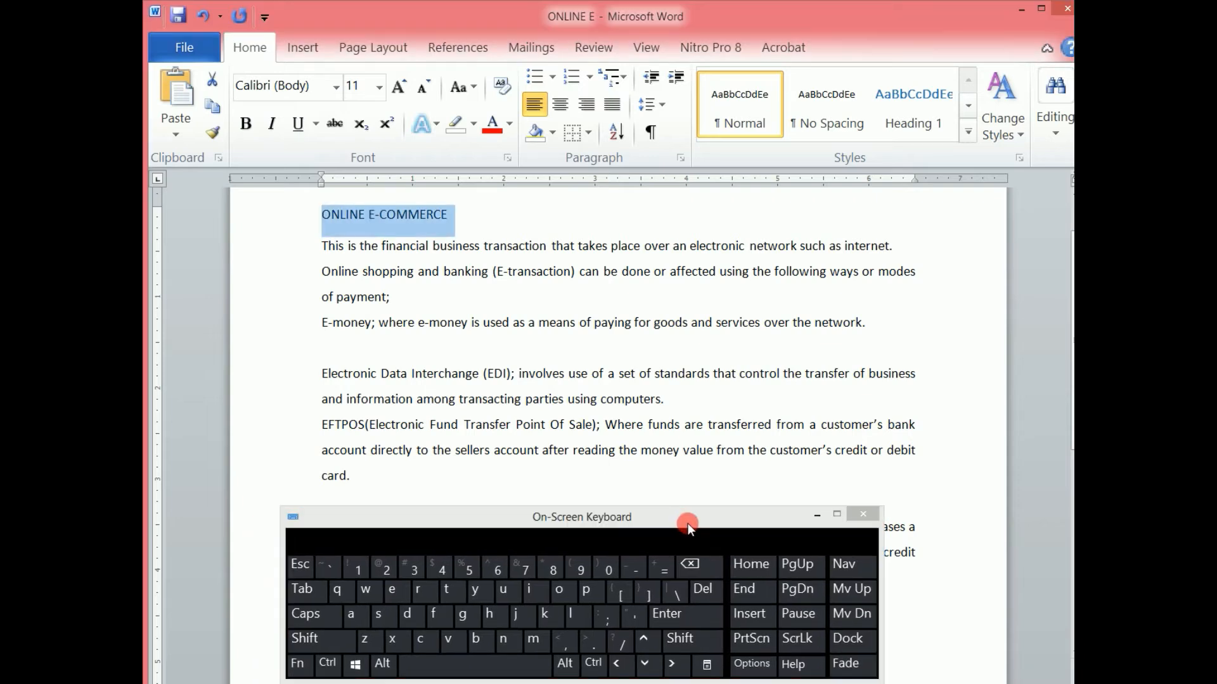
key("ctrl")
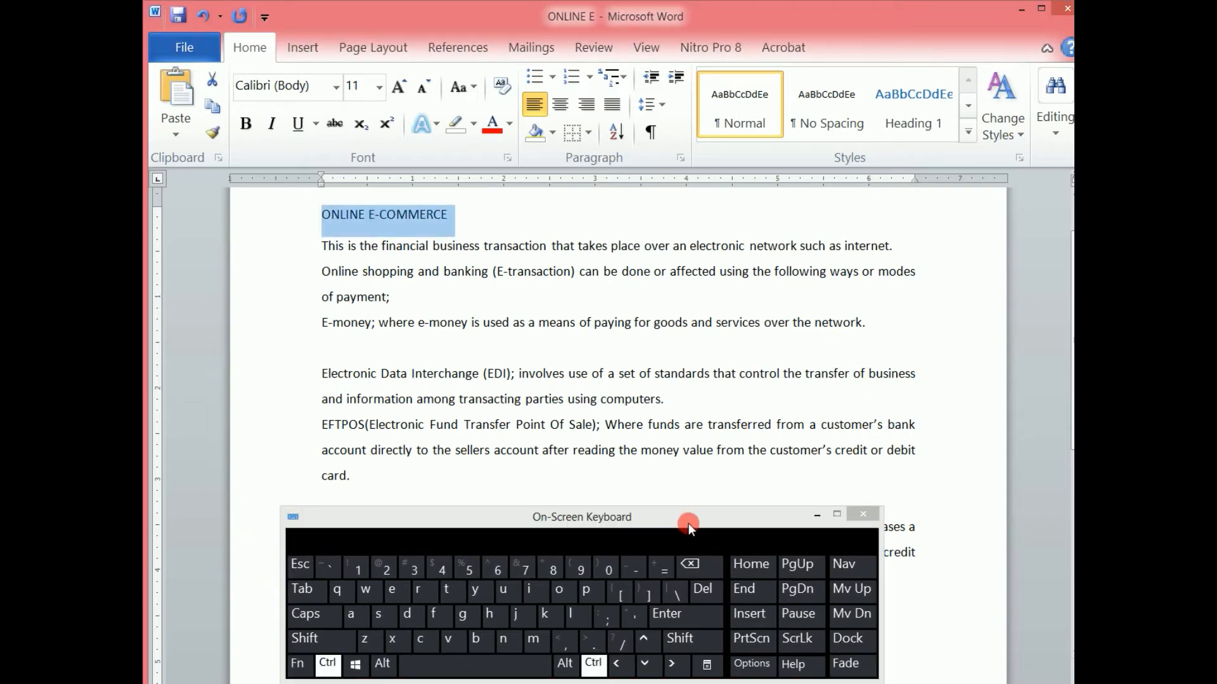
key("ctrl+f")
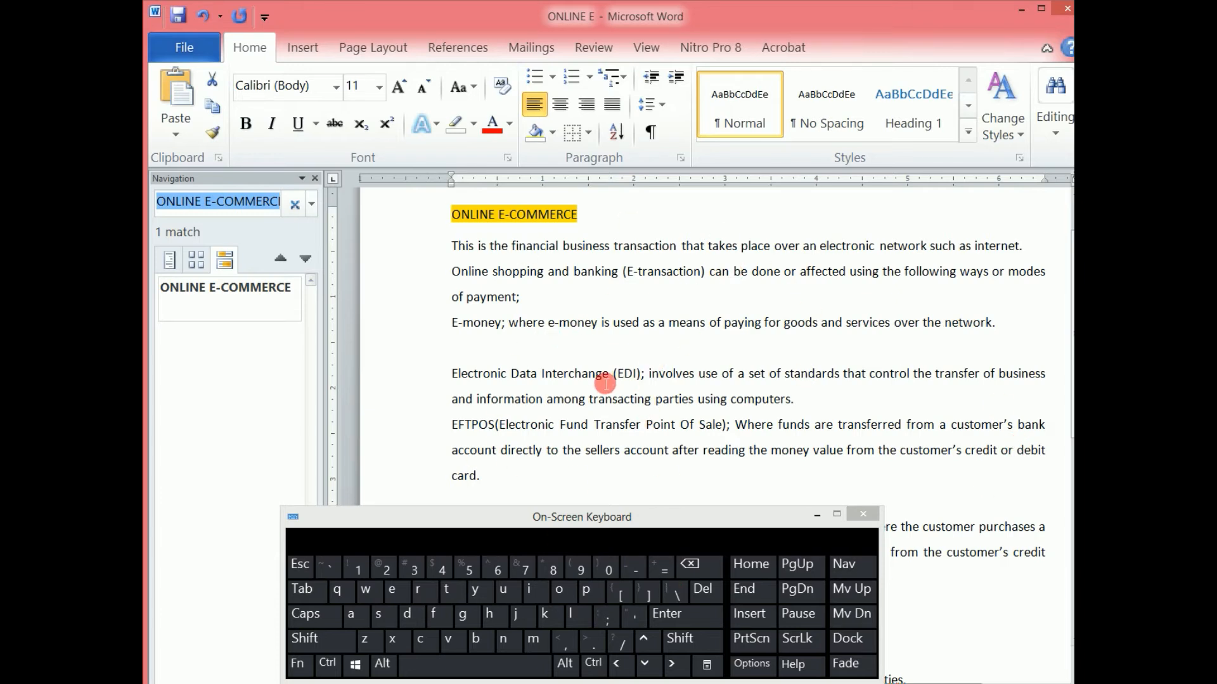
left_click(315, 179)
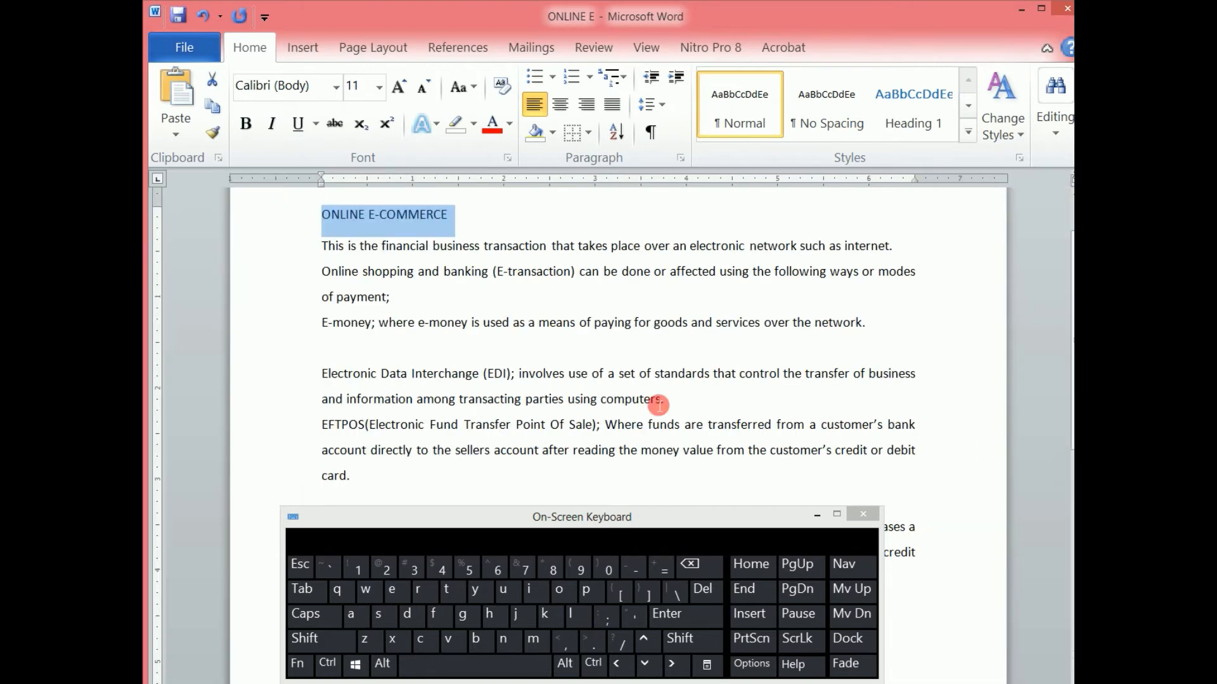
left_click(815, 517)
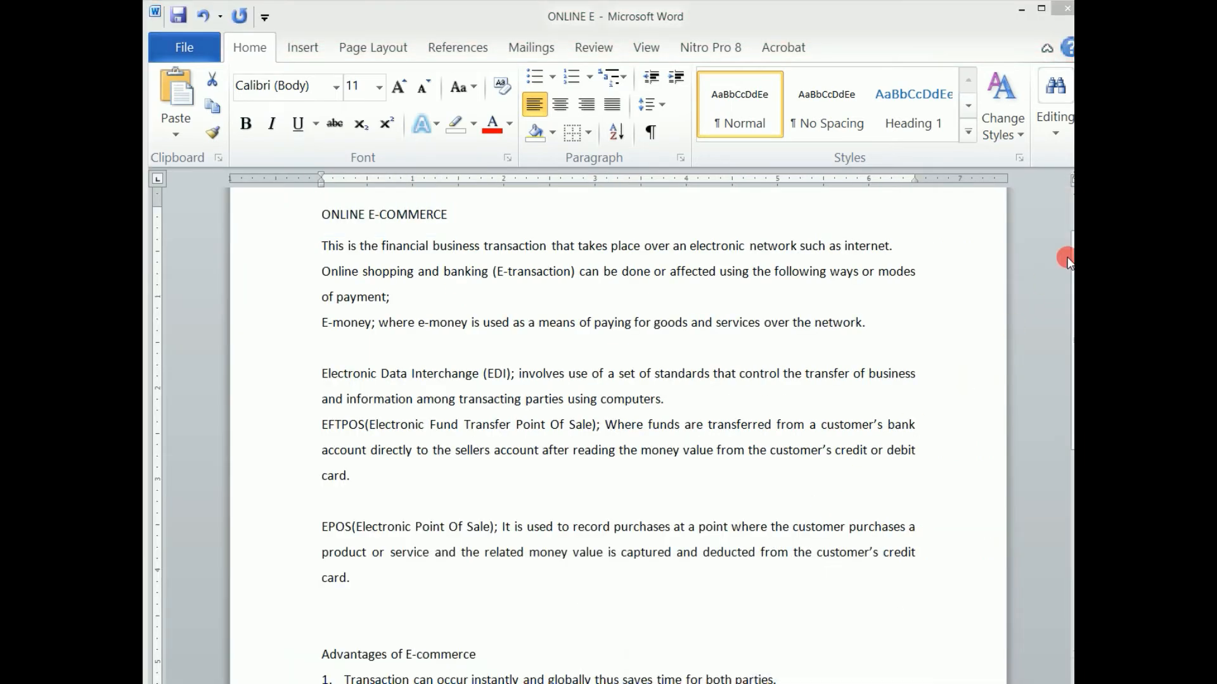
Open Replace and try to replace "commerce" with "business" in the selection, then search the rest of the document.
left_click(1054, 135)
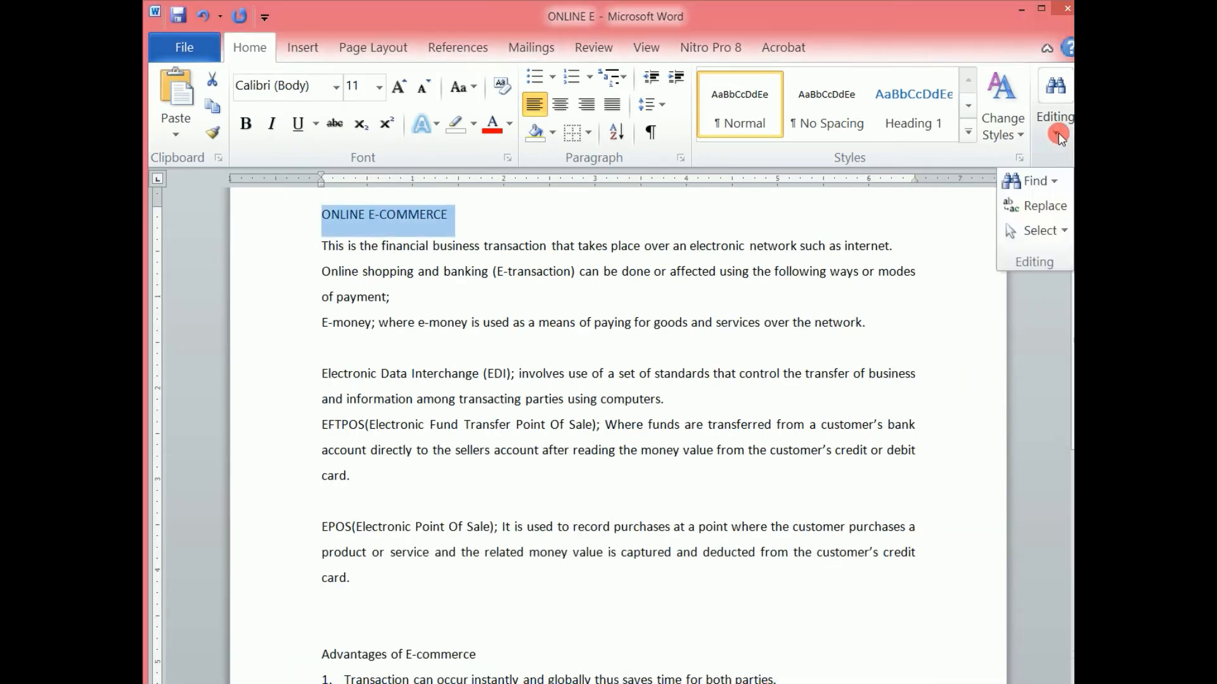
left_click(1041, 204)
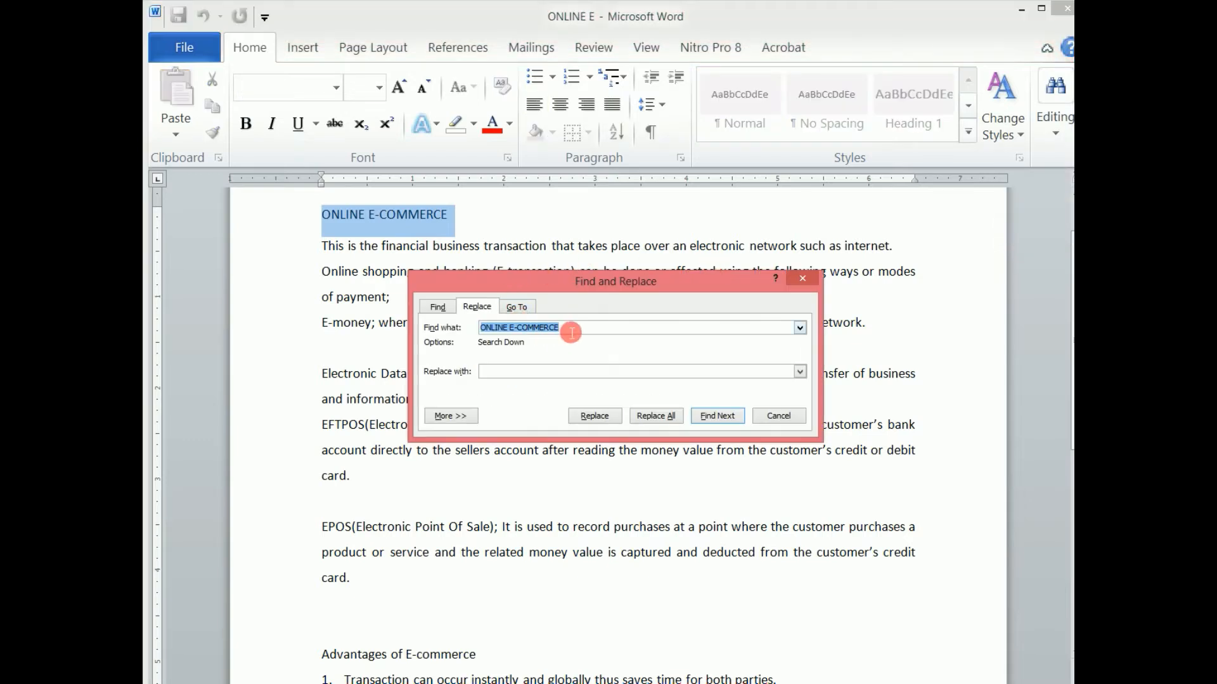
left_click(572, 331)
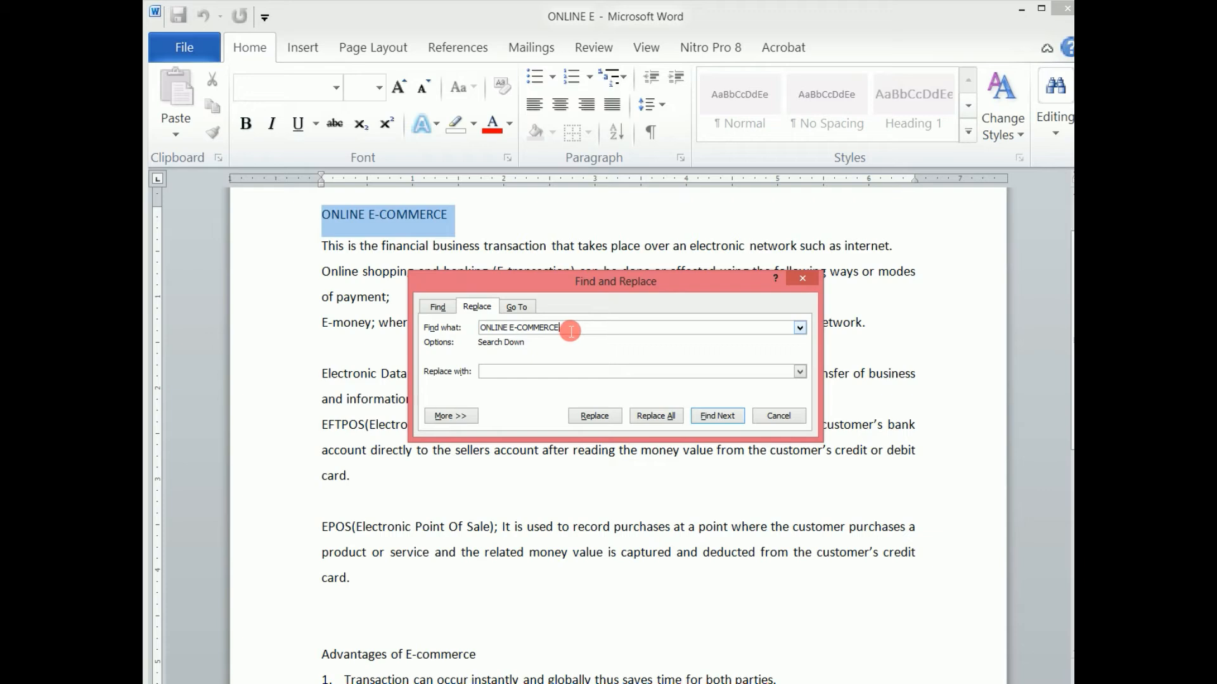
left_click_drag(573, 331, 464, 319)
type("commerce")
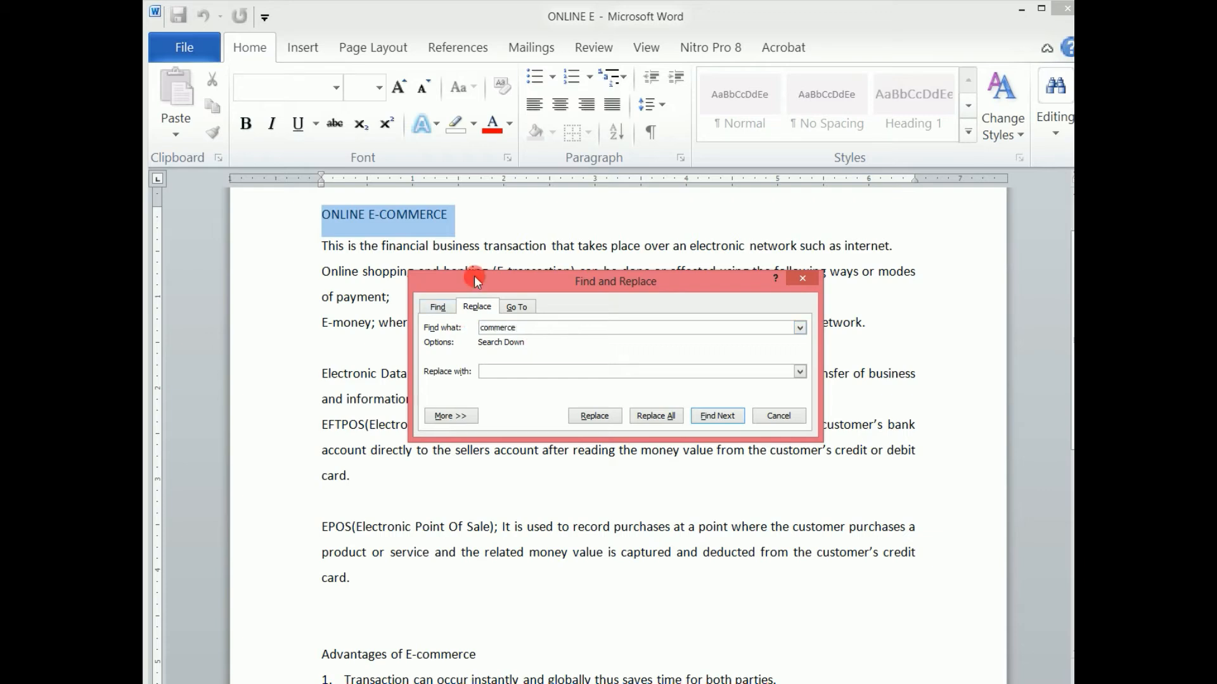
left_click(483, 370)
type("business")
left_click(595, 415)
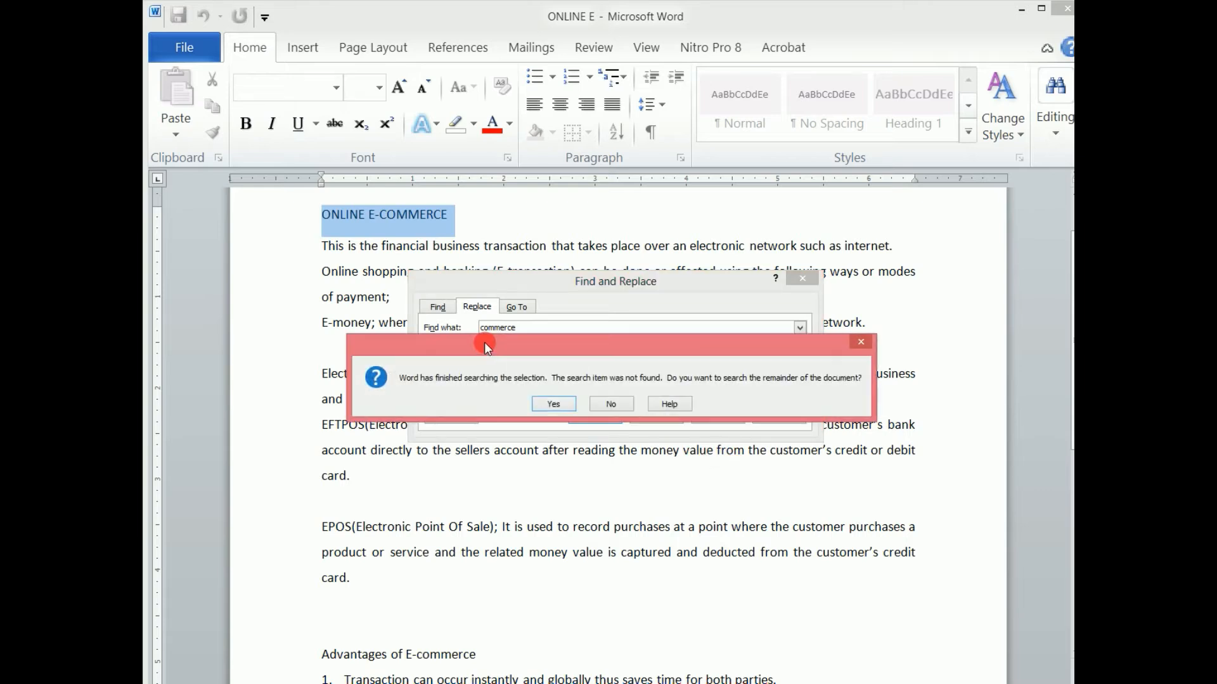
left_click(561, 405)
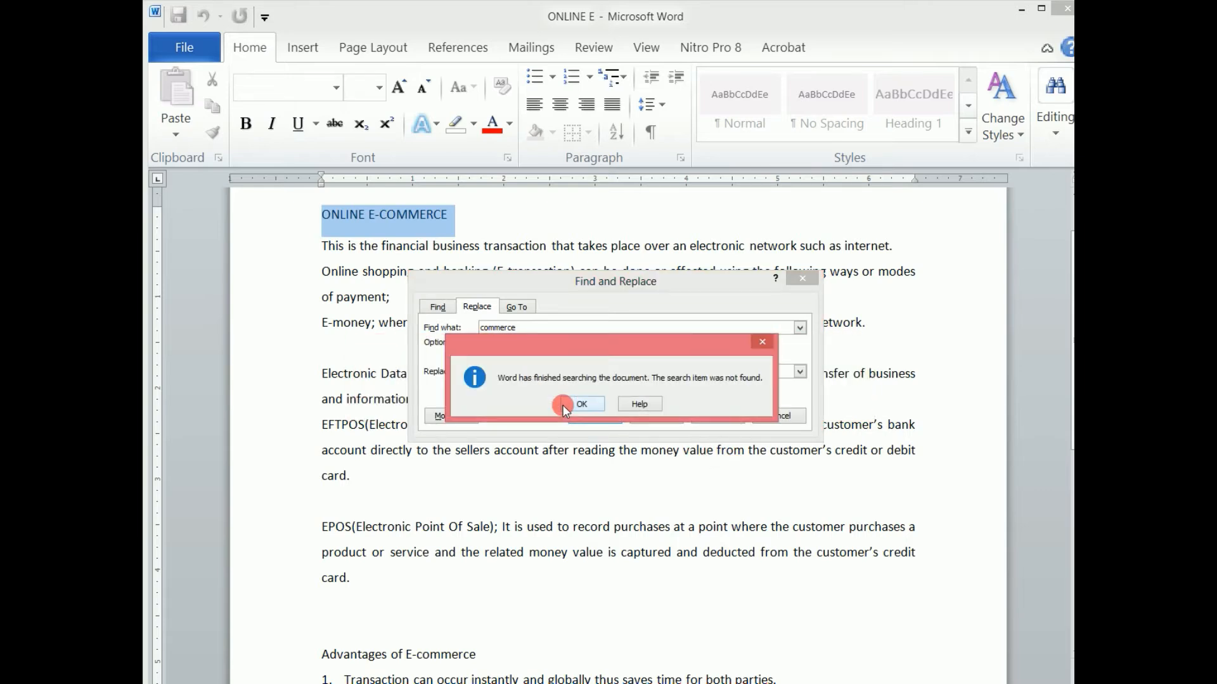
left_click(582, 403)
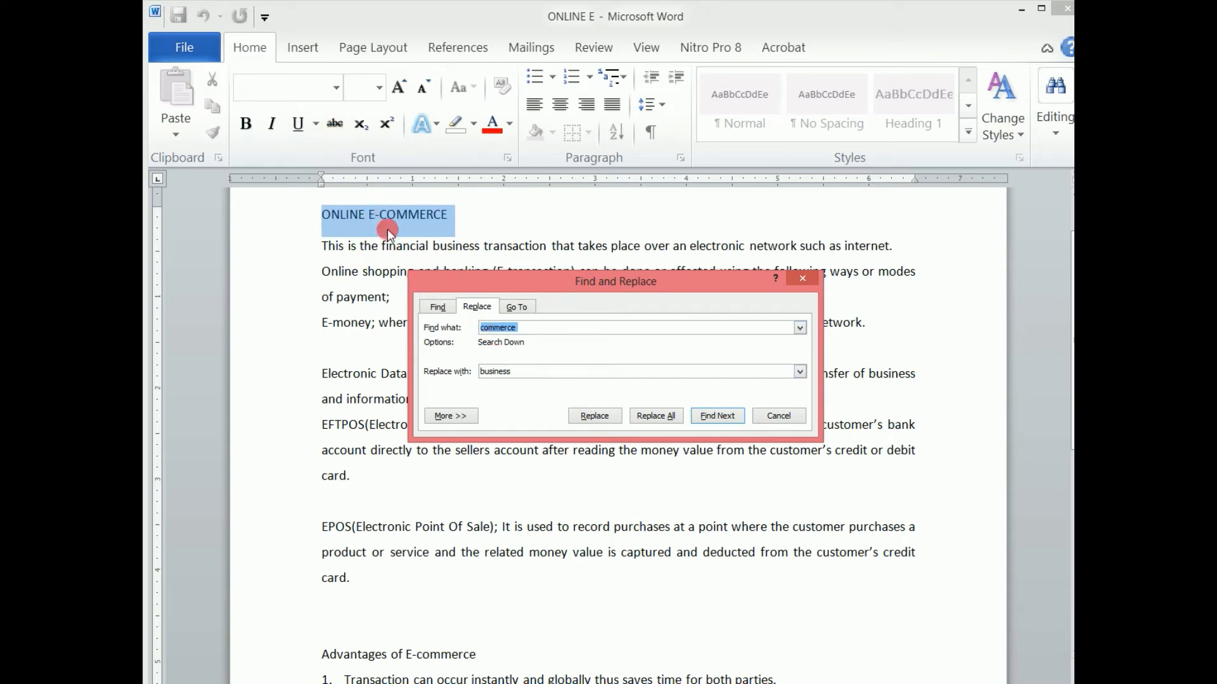
Try replacing "-commerce" with "business" across the document.
left_click(480, 327)
type("-")
left_click(599, 418)
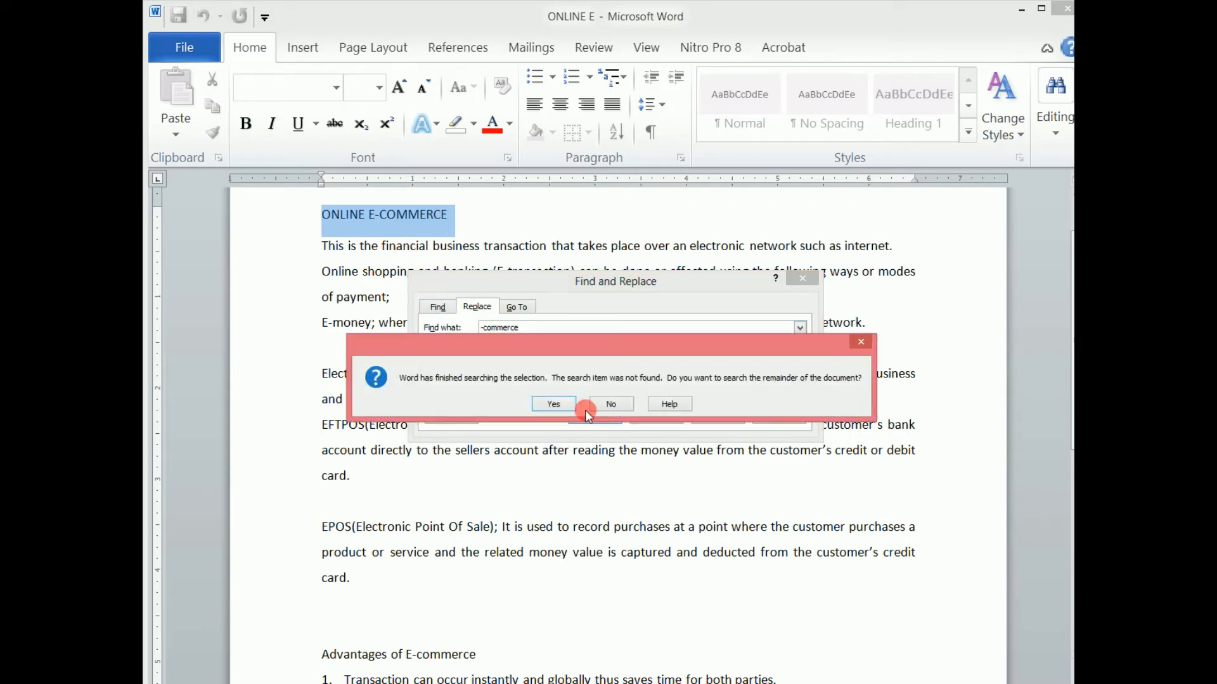
left_click(555, 404)
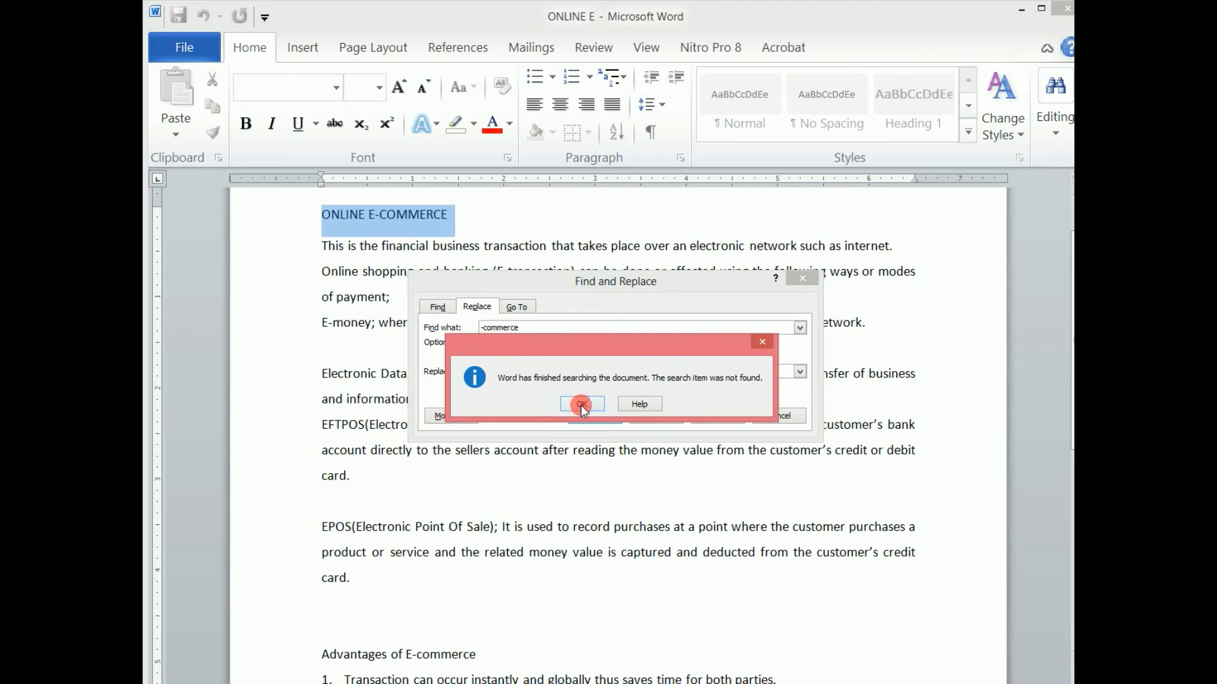
left_click(579, 404)
Replace the word "data" with "info" in the document using single Replace.
left_click(527, 328)
key("Delete")
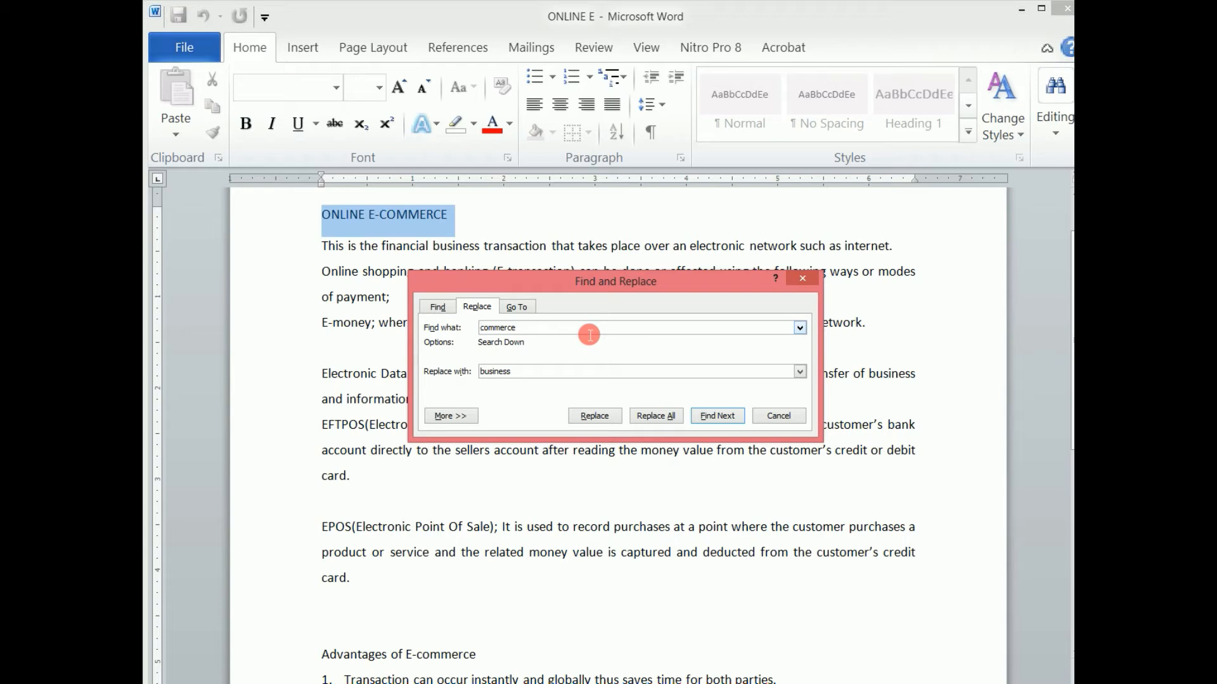
double_click(484, 327)
type("data")
double_click(524, 377)
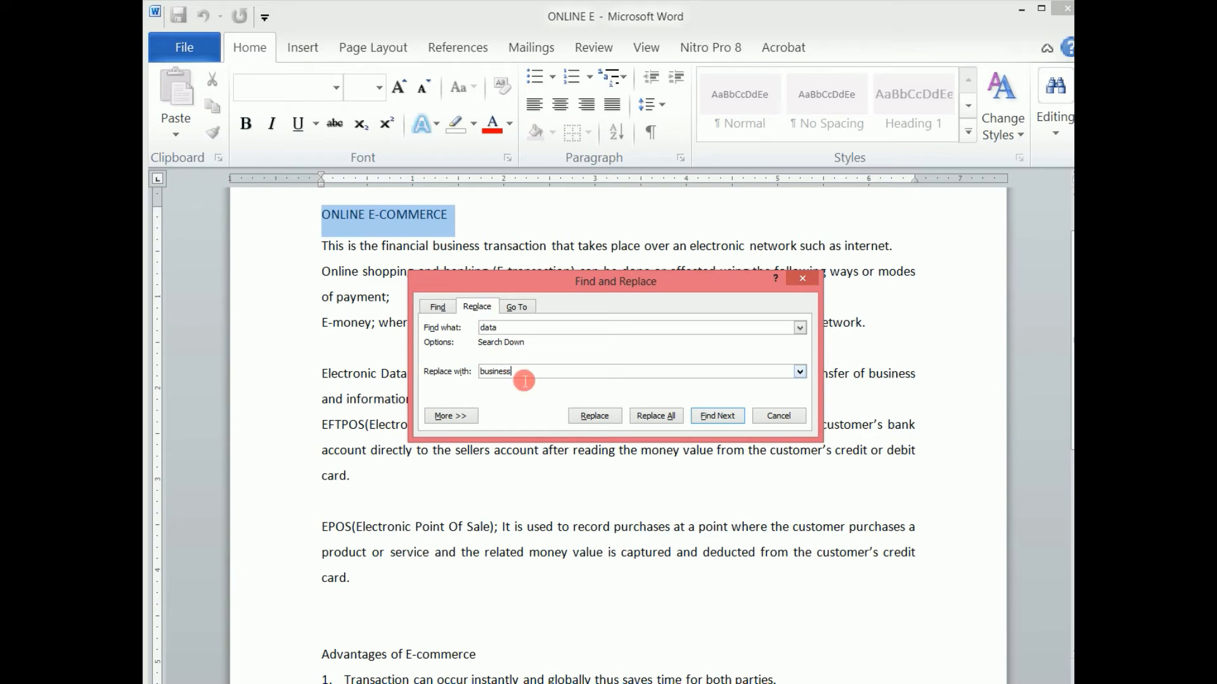
type("info")
left_click(607, 416)
left_click(553, 404)
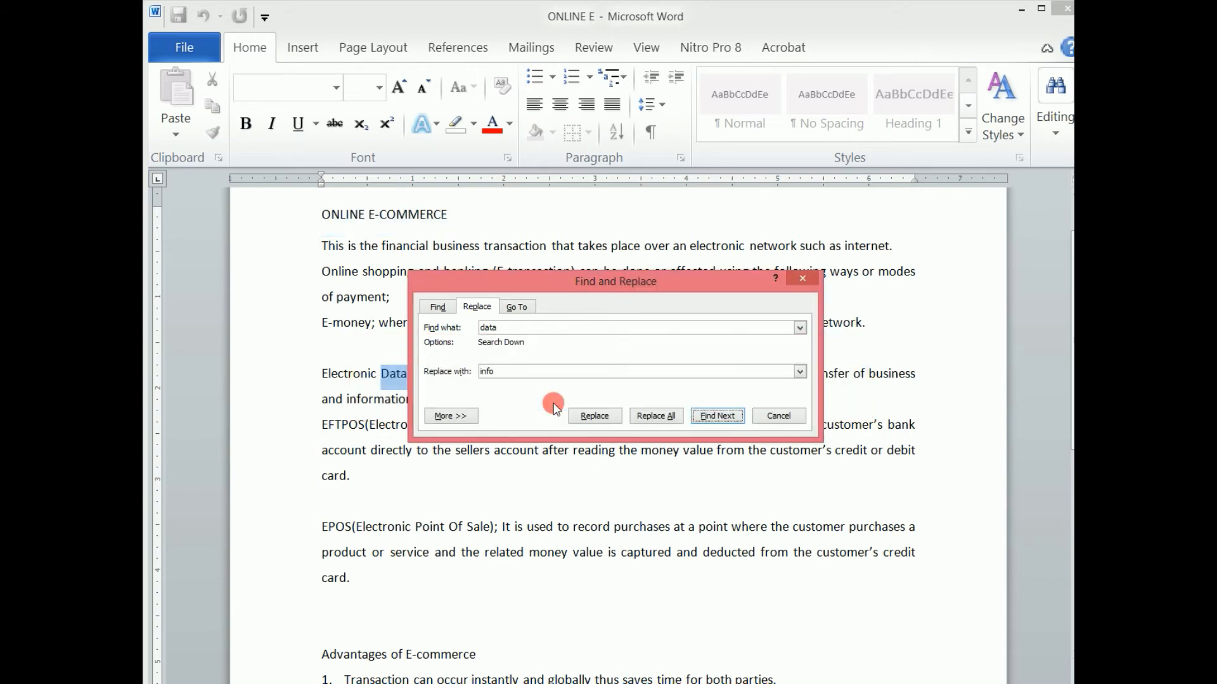
left_click_drag(488, 281, 583, 336)
left_click(688, 467)
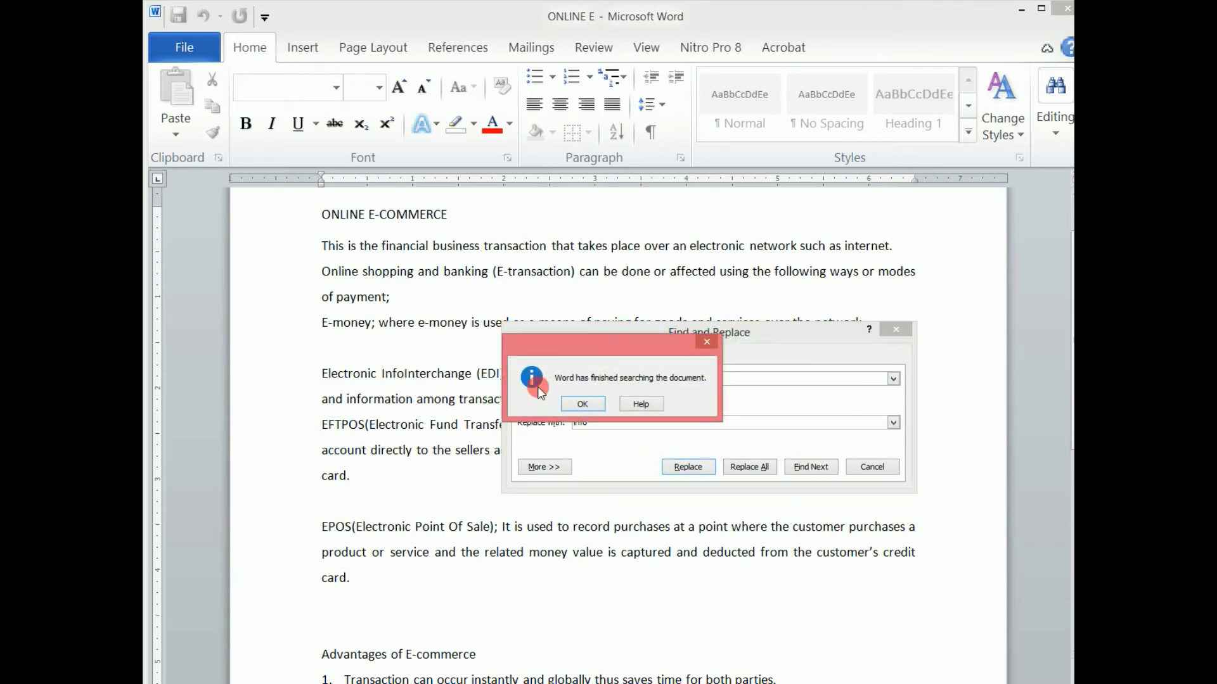
left_click(583, 403)
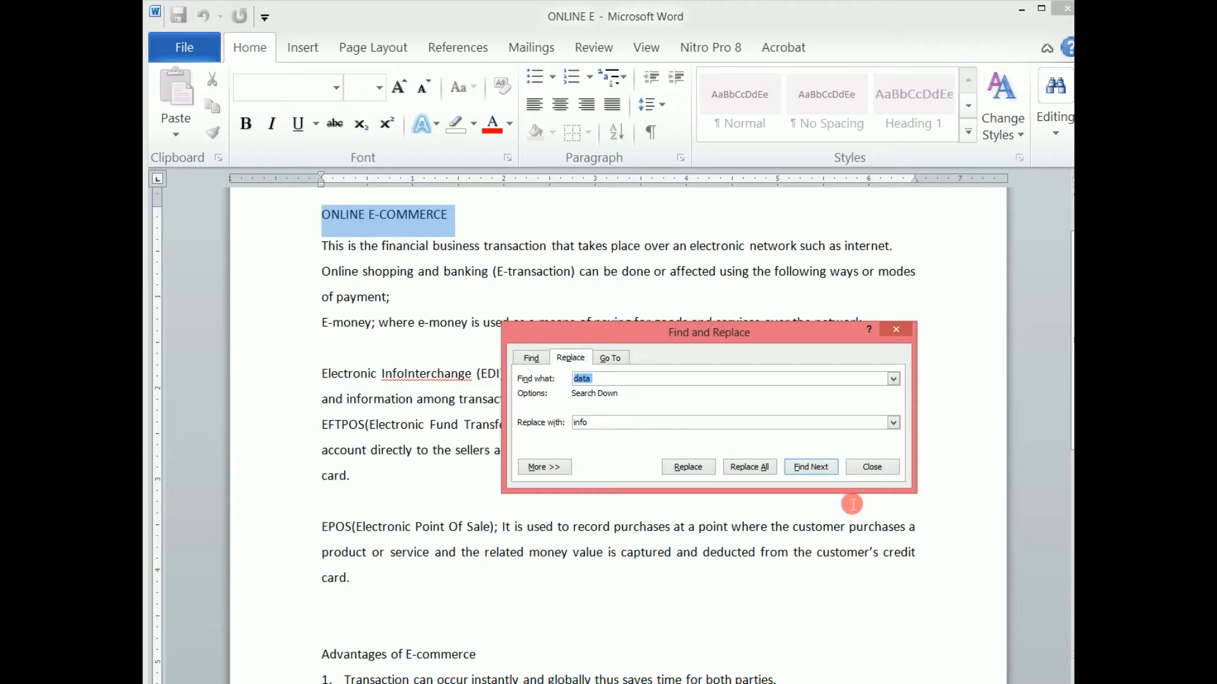
Run Replace All for "data" to "info" and close the Find and Replace dialog.
left_click(761, 467)
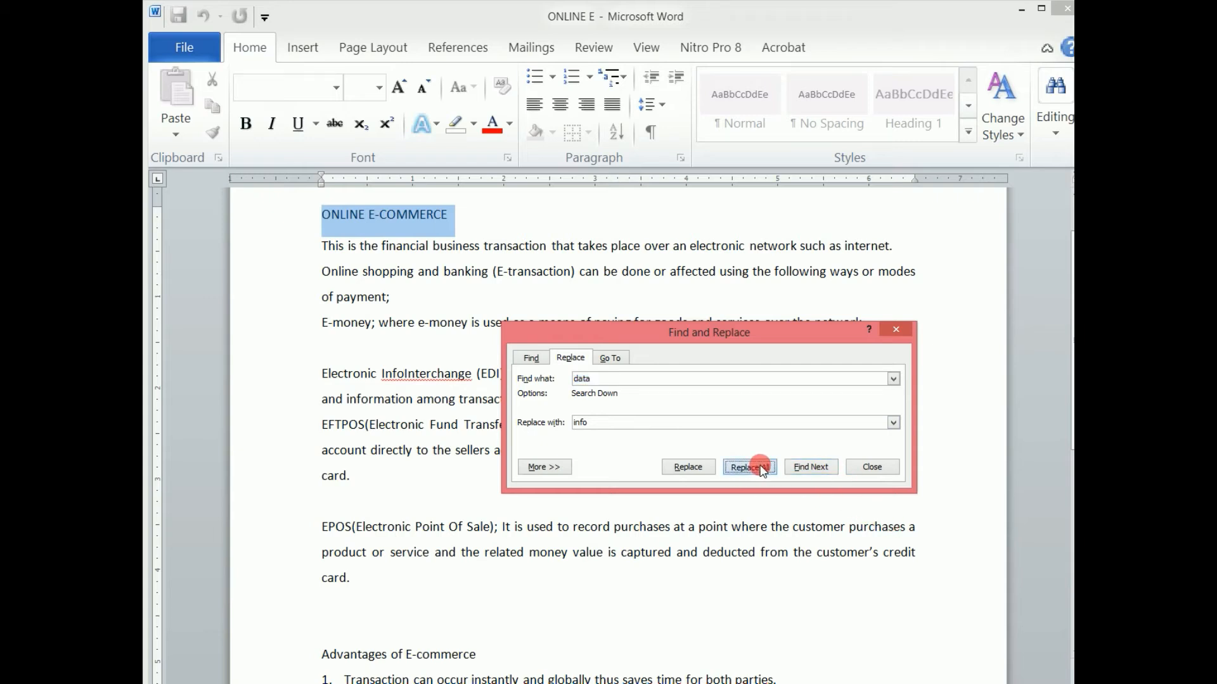
left_click(560, 403)
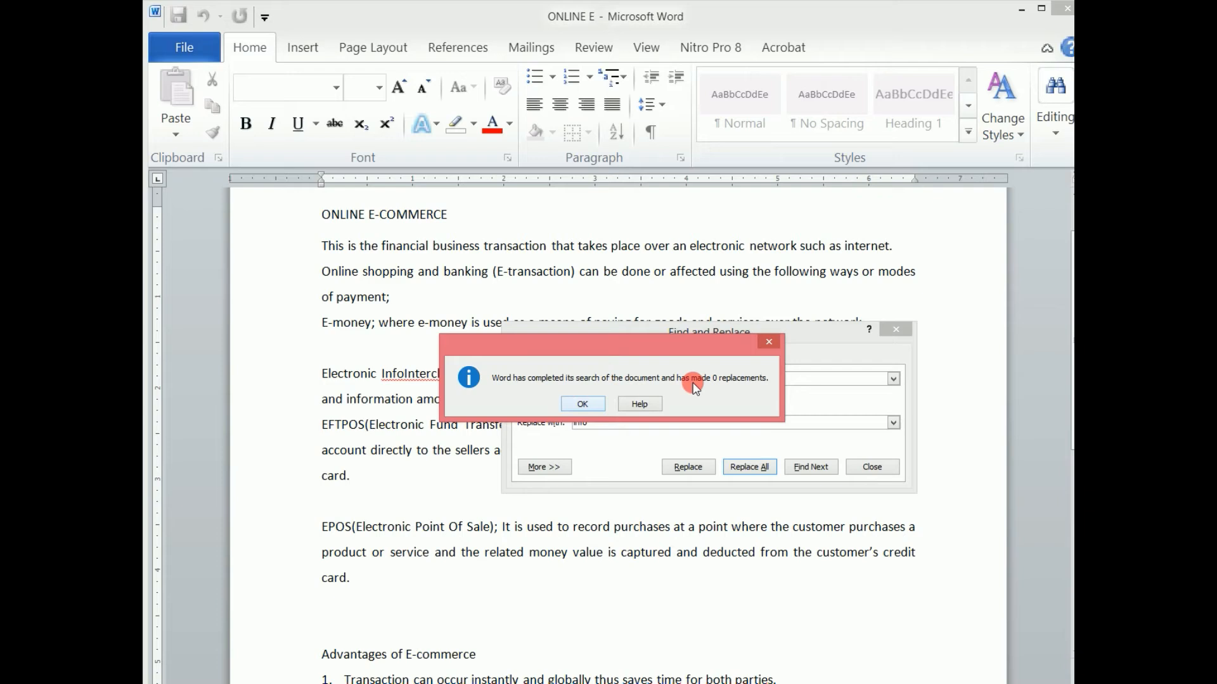
left_click(762, 338)
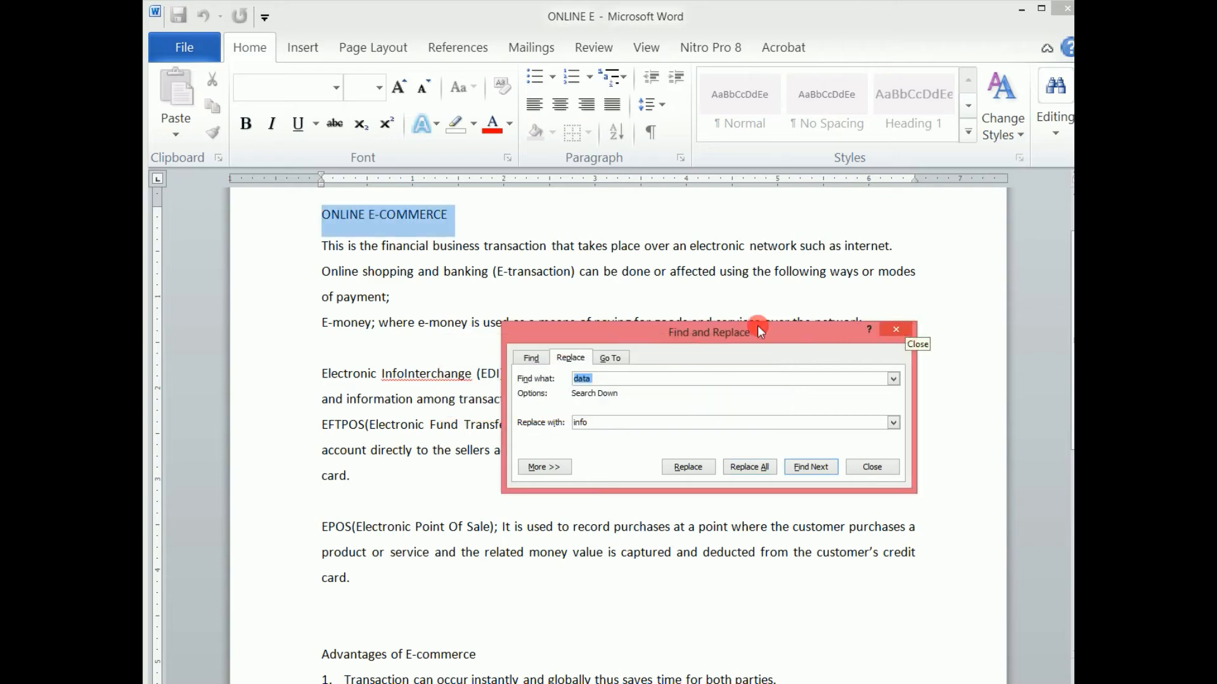
left_click(896, 330)
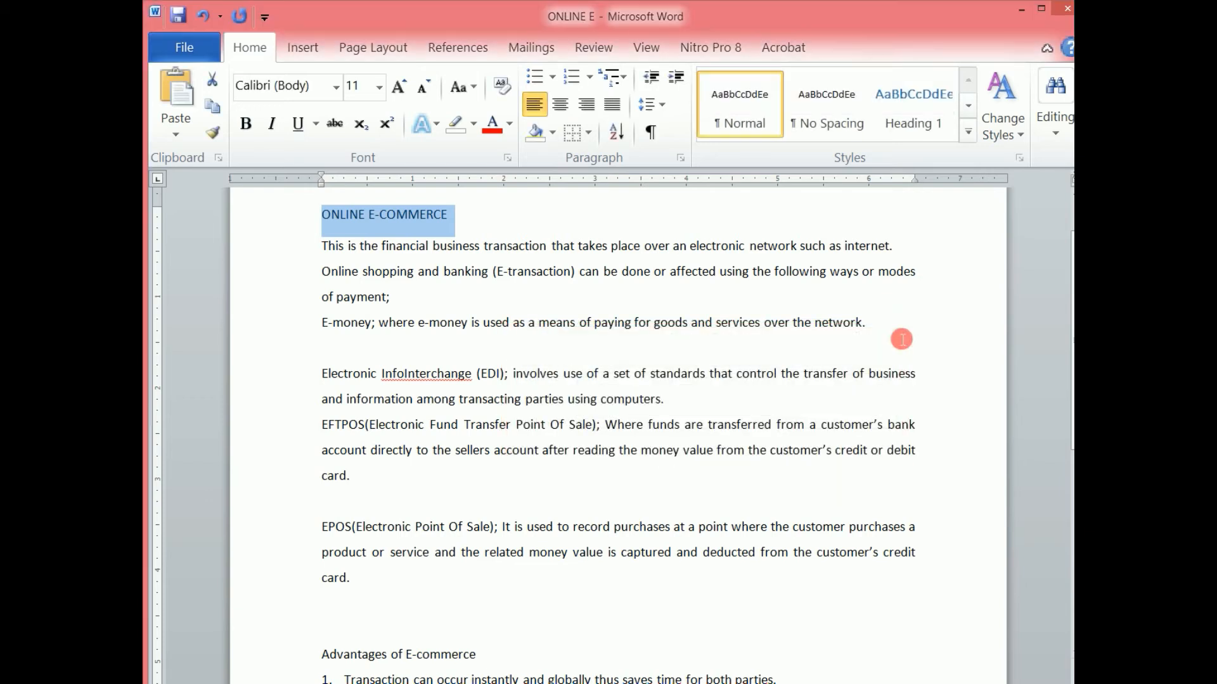
Select the entire document with the Select All command.
left_click(1053, 127)
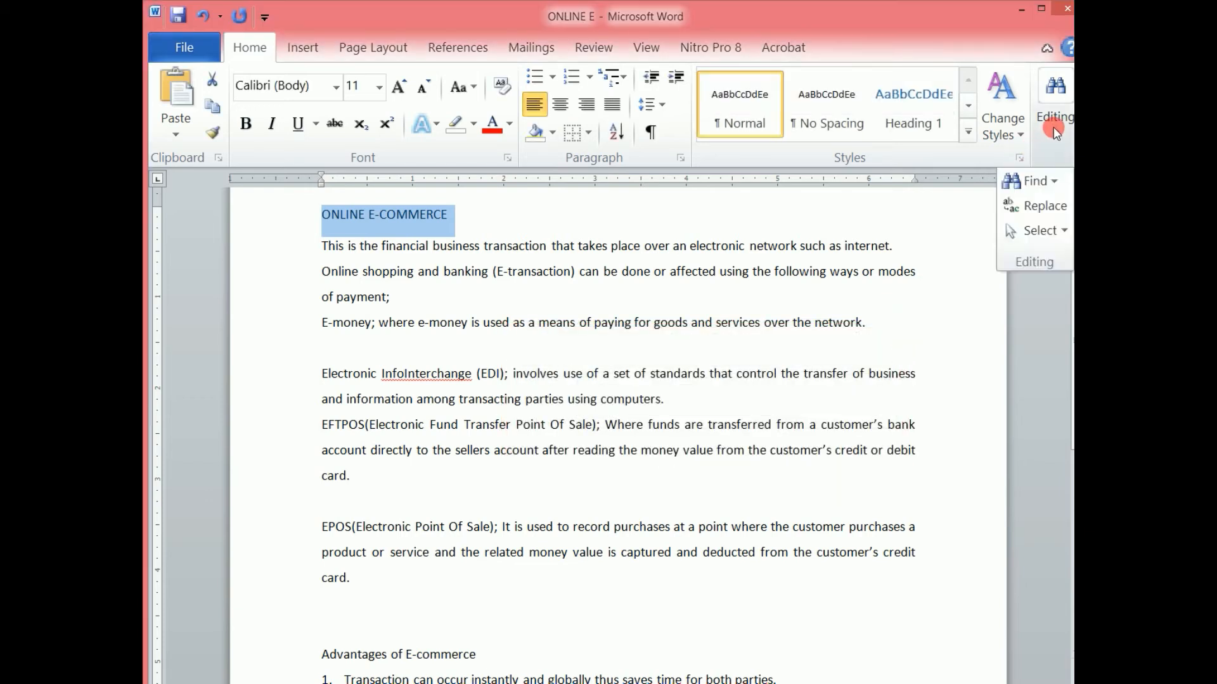
left_click(1045, 232)
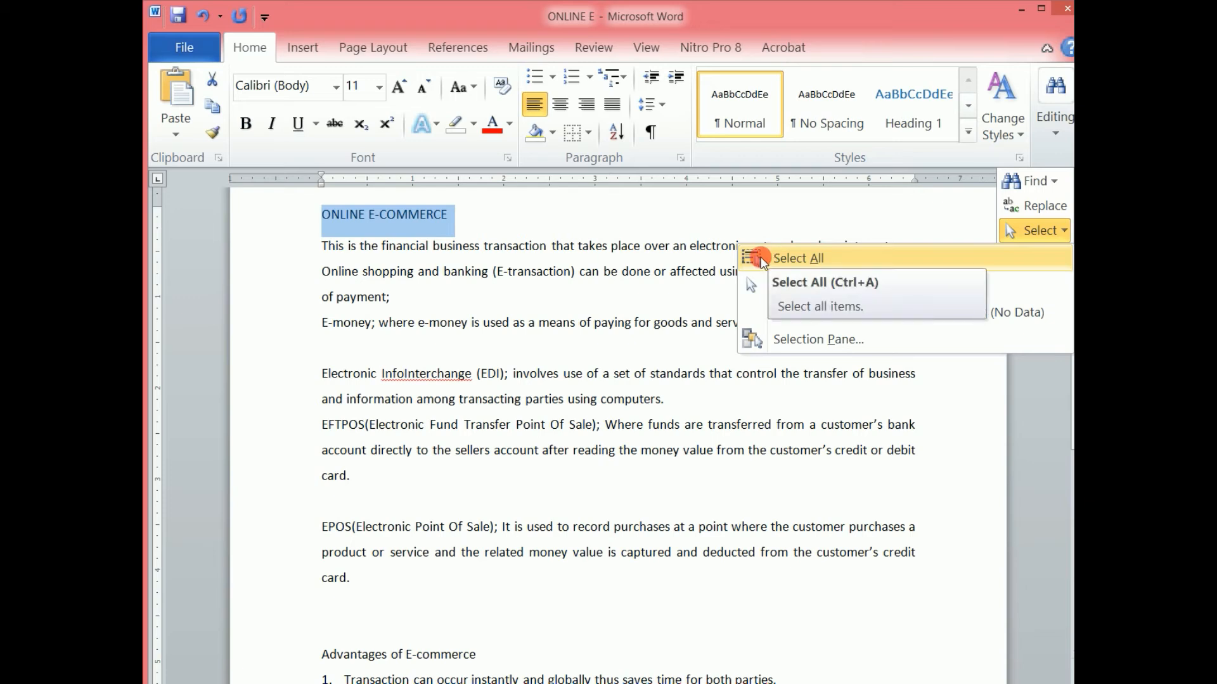
left_click(816, 269)
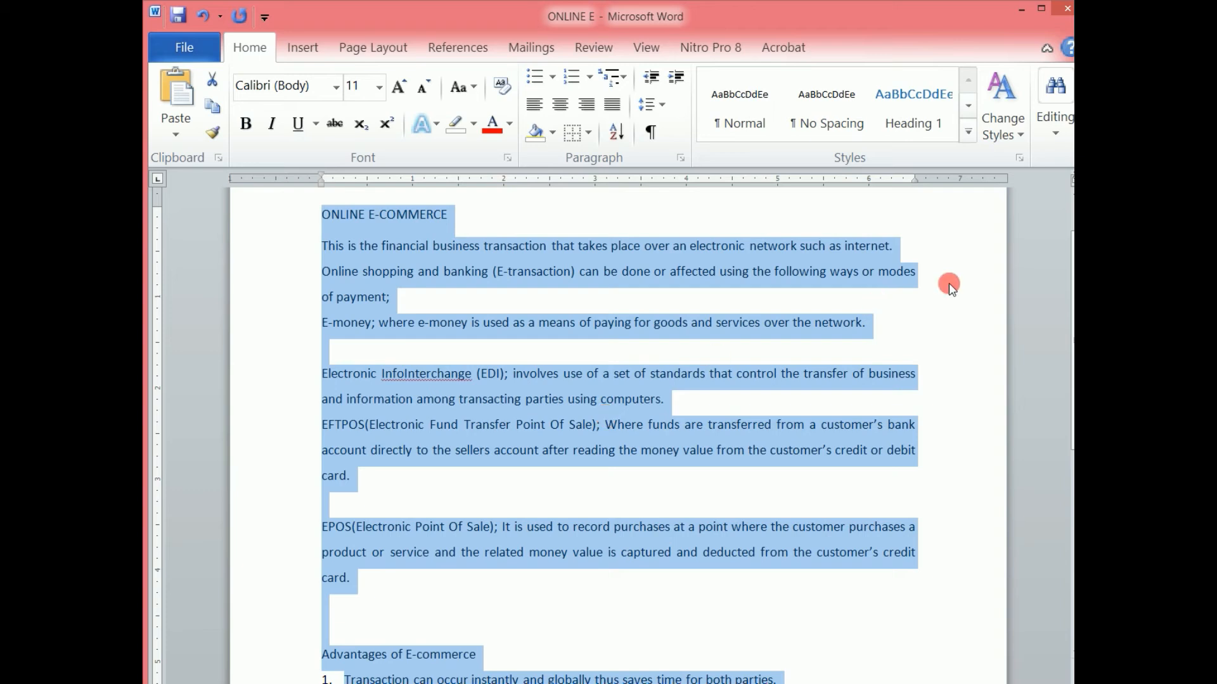
Try Select Objects and Select All Text With Similar Formatting, then deselect the text.
left_click(1056, 135)
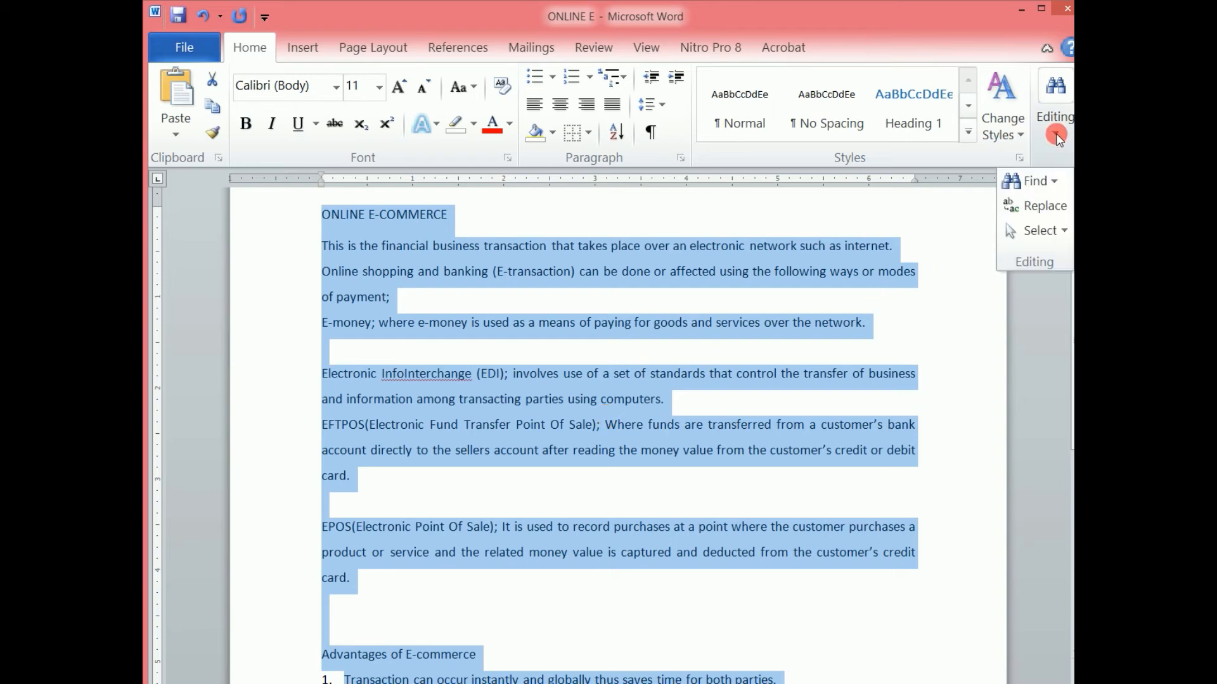
left_click(1042, 230)
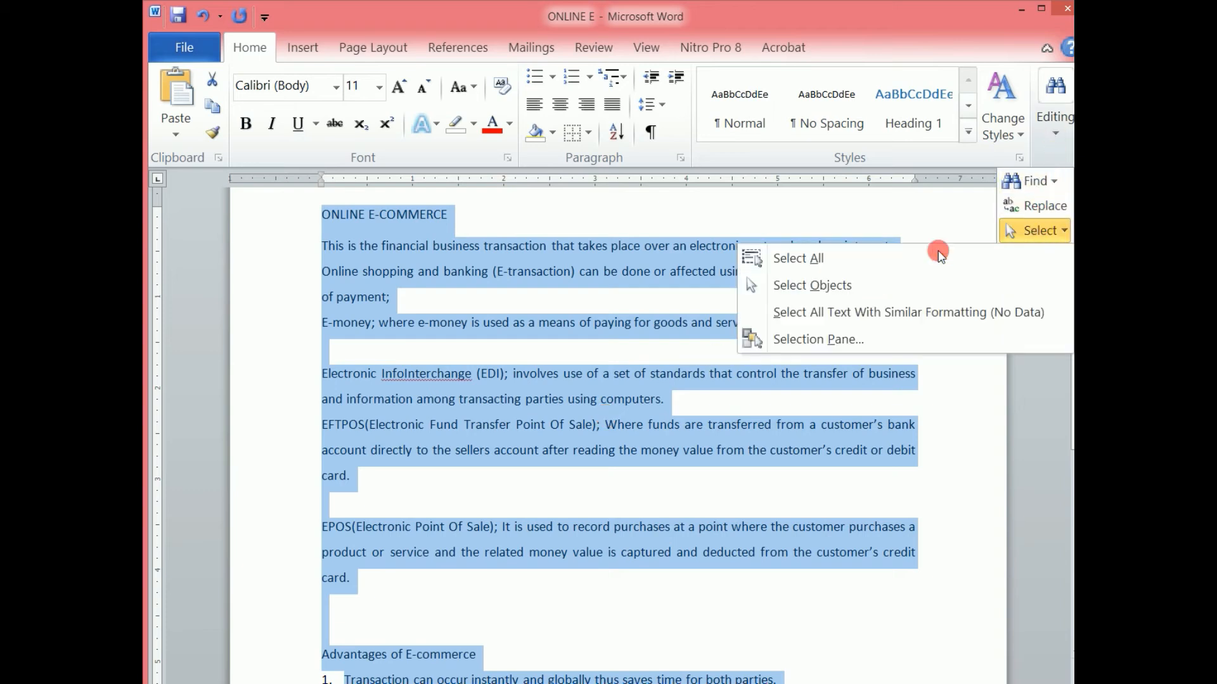
left_click(801, 287)
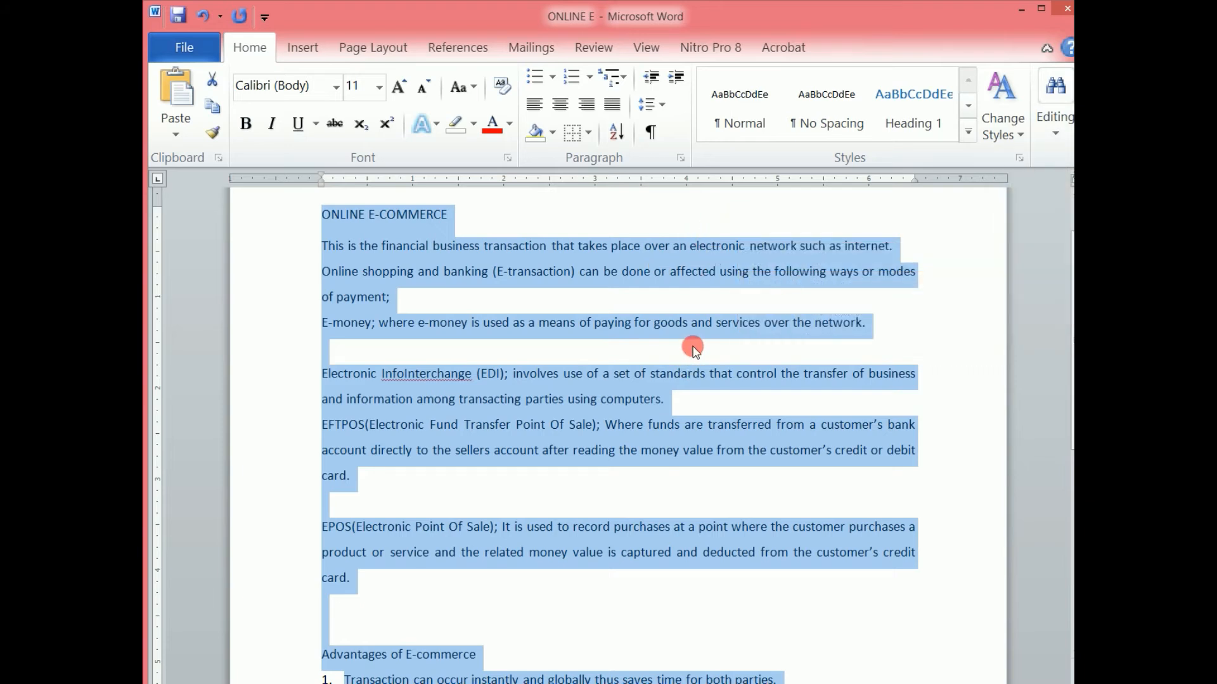
left_click(1057, 133)
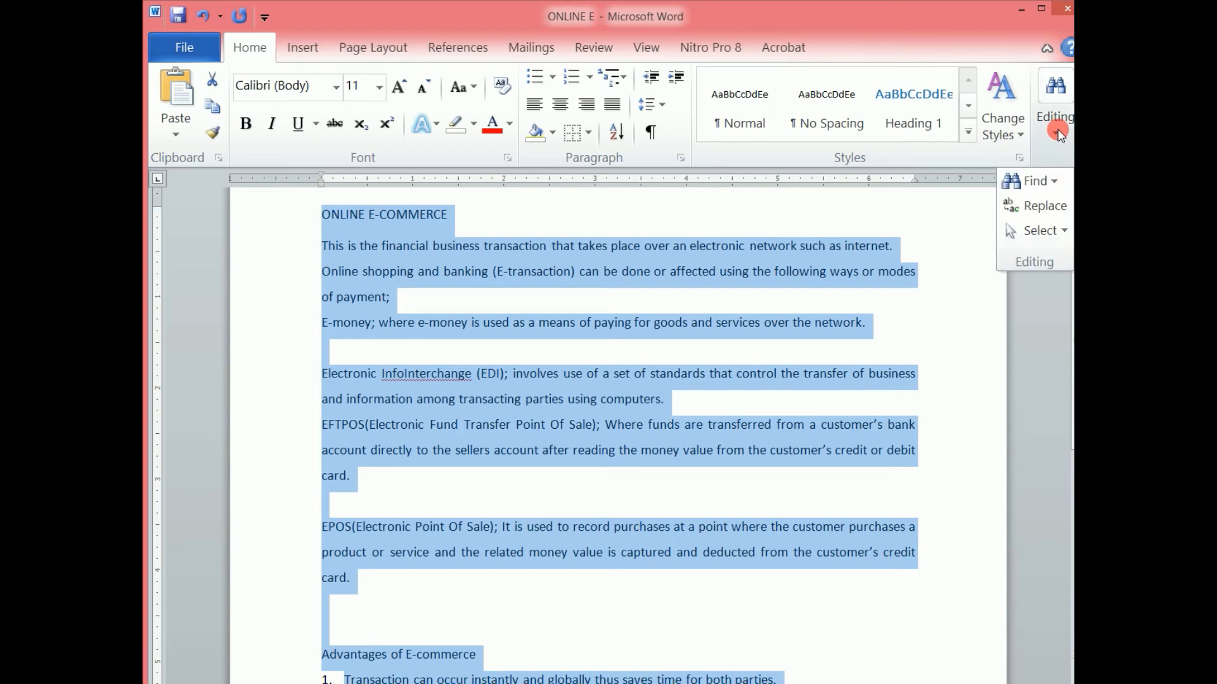
left_click(1030, 233)
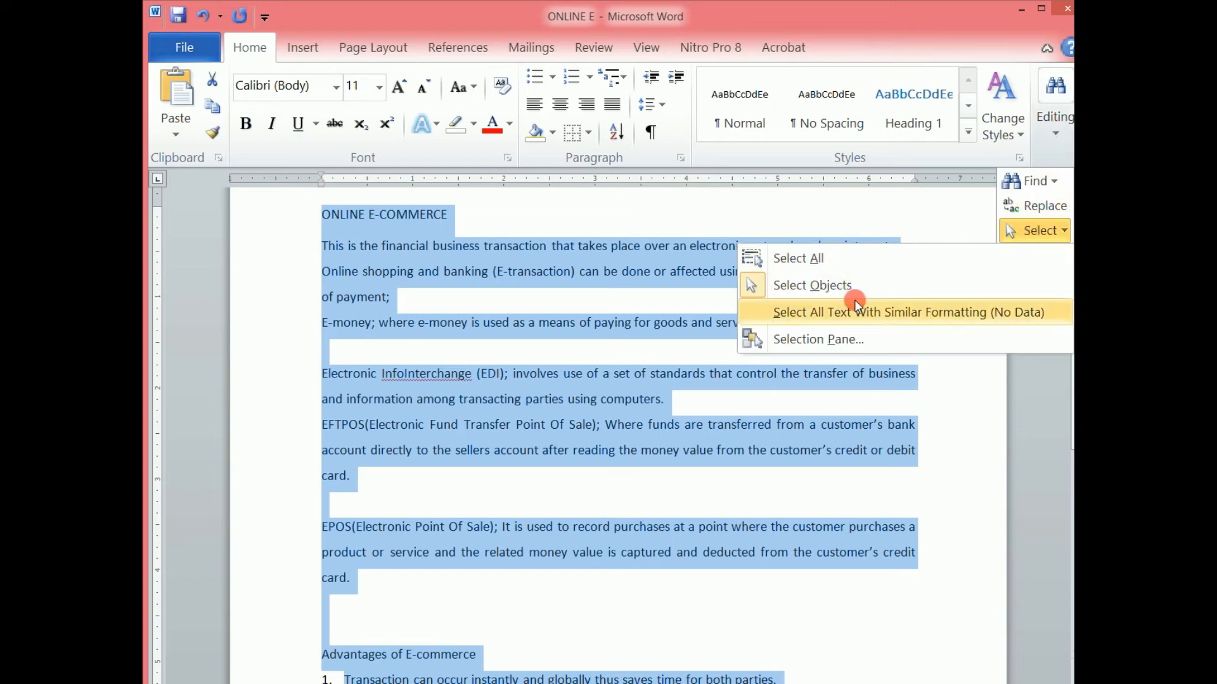
left_click(845, 314)
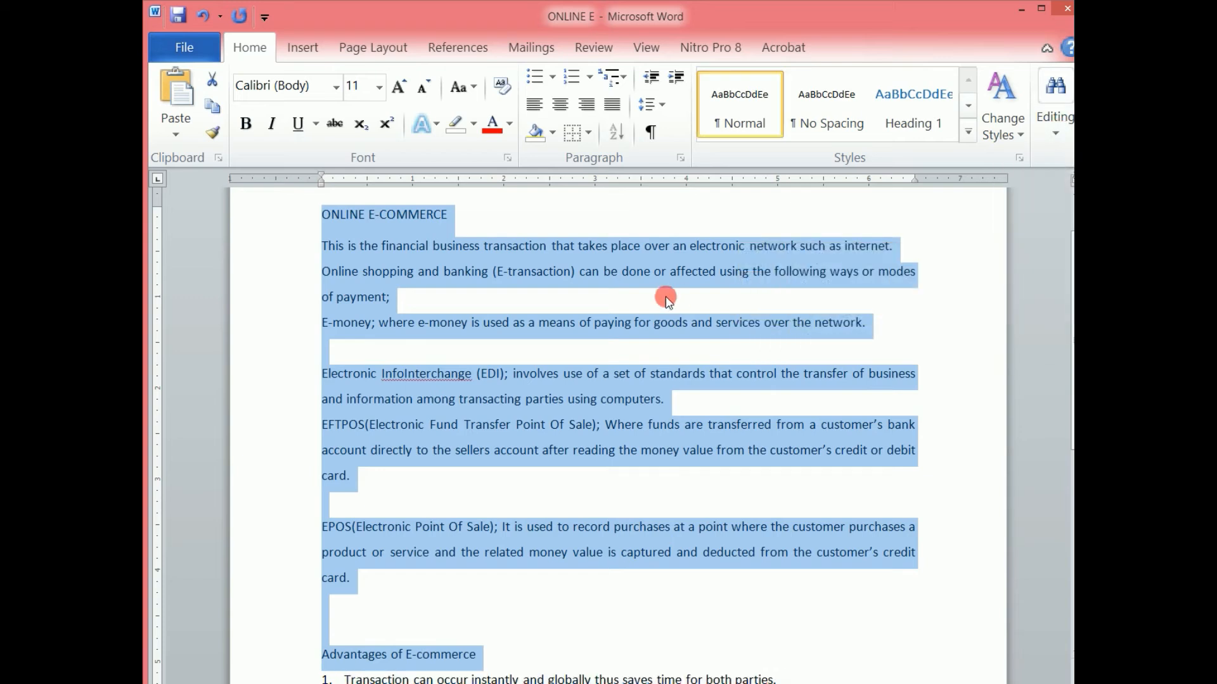
left_click(665, 298)
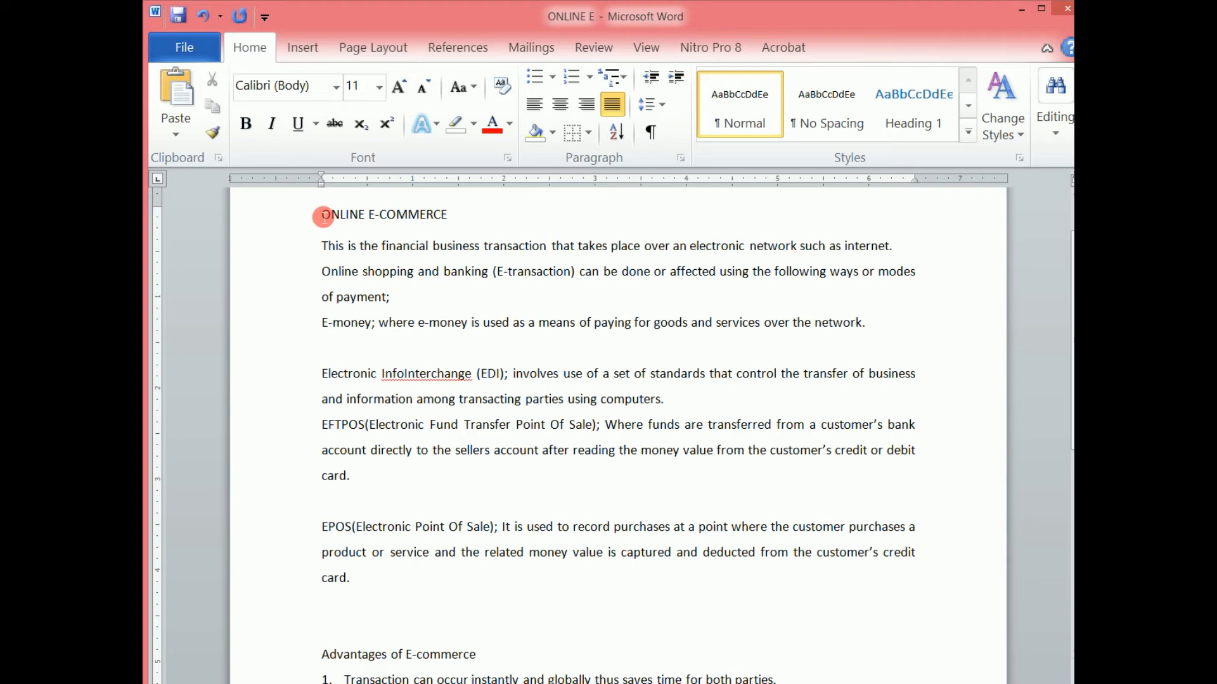
Make the ONLINE E-COMMERCE title bold and italic.
left_click_drag(326, 213, 460, 217)
left_click(246, 122)
left_click(270, 123)
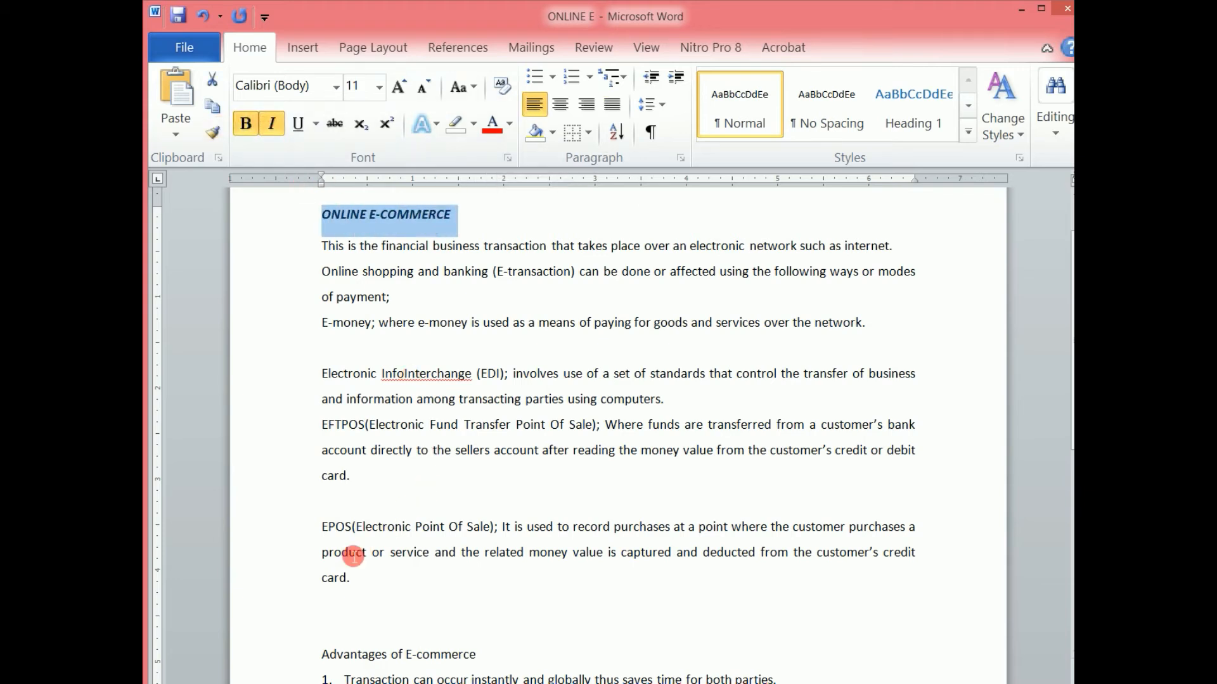
Make the Advantages of E-commerce heading bold and italic, then deselect it.
left_click_drag(321, 655, 482, 656)
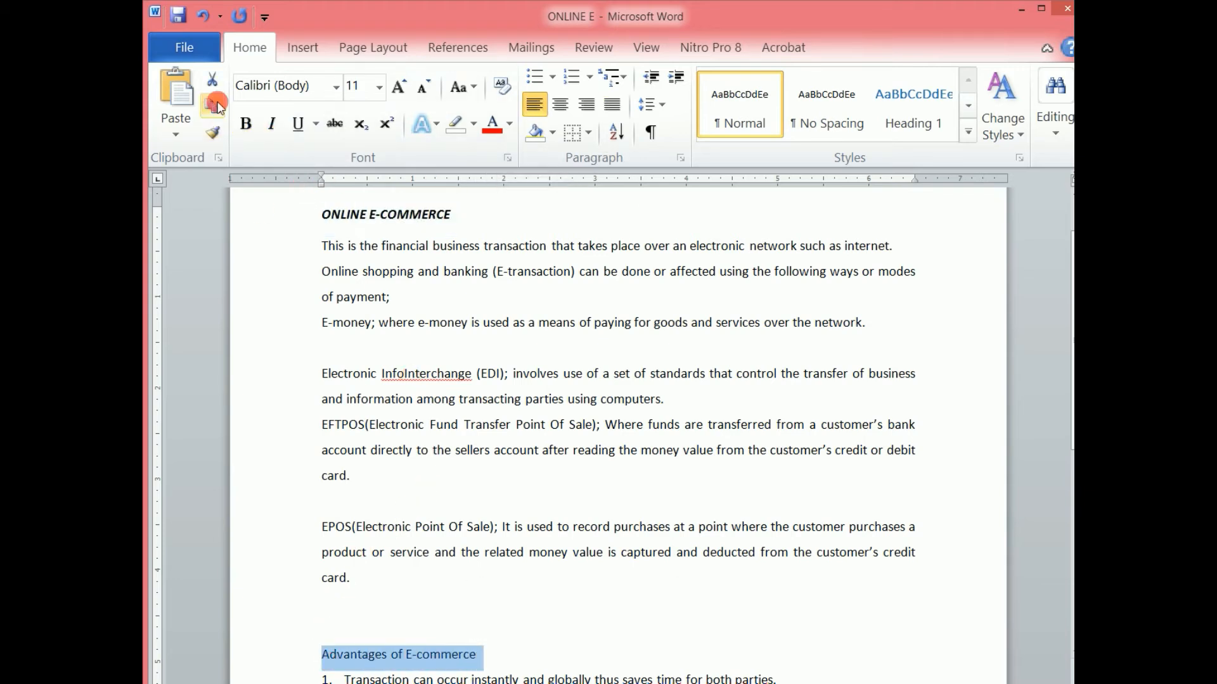
left_click(246, 123)
left_click(273, 124)
left_click(646, 488)
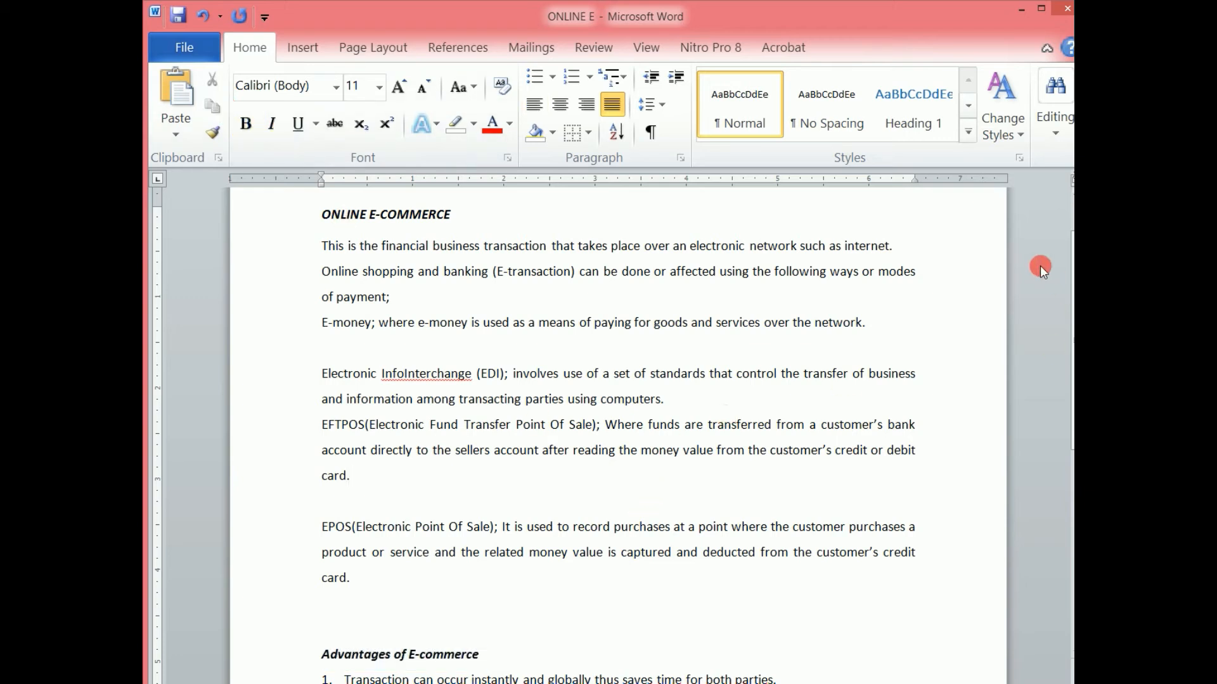
Select all body text with similar formatting several times, then deselect it.
left_click(1053, 131)
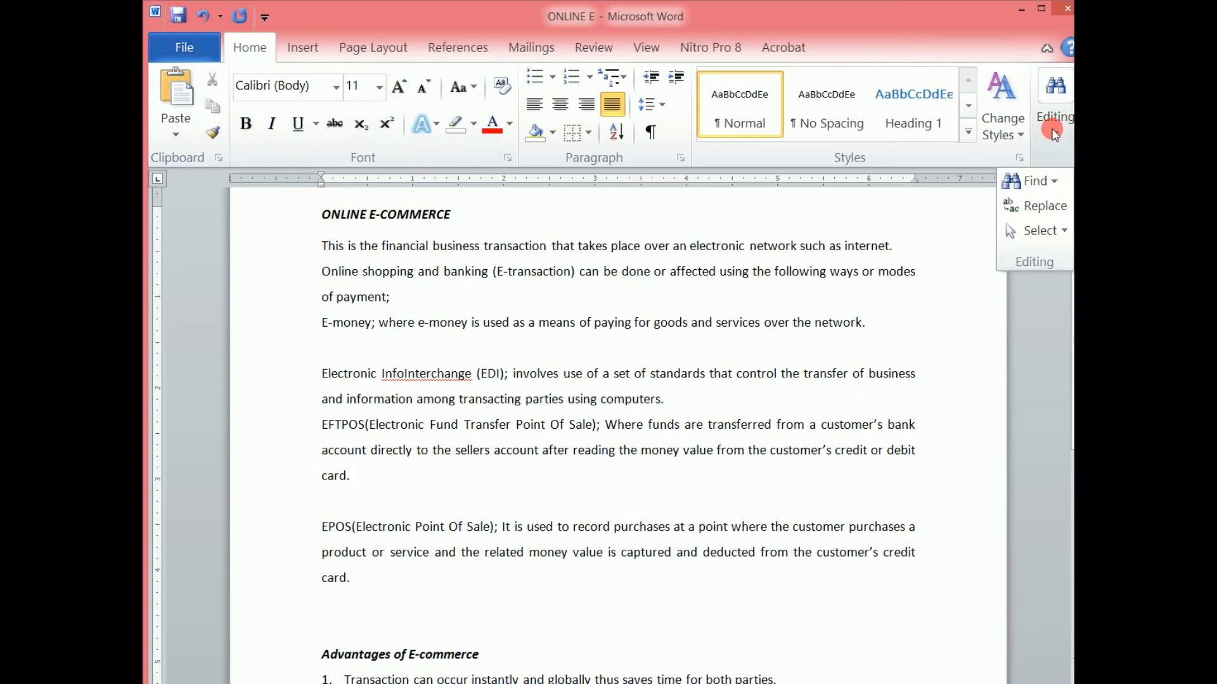
left_click(1036, 226)
left_click(910, 312)
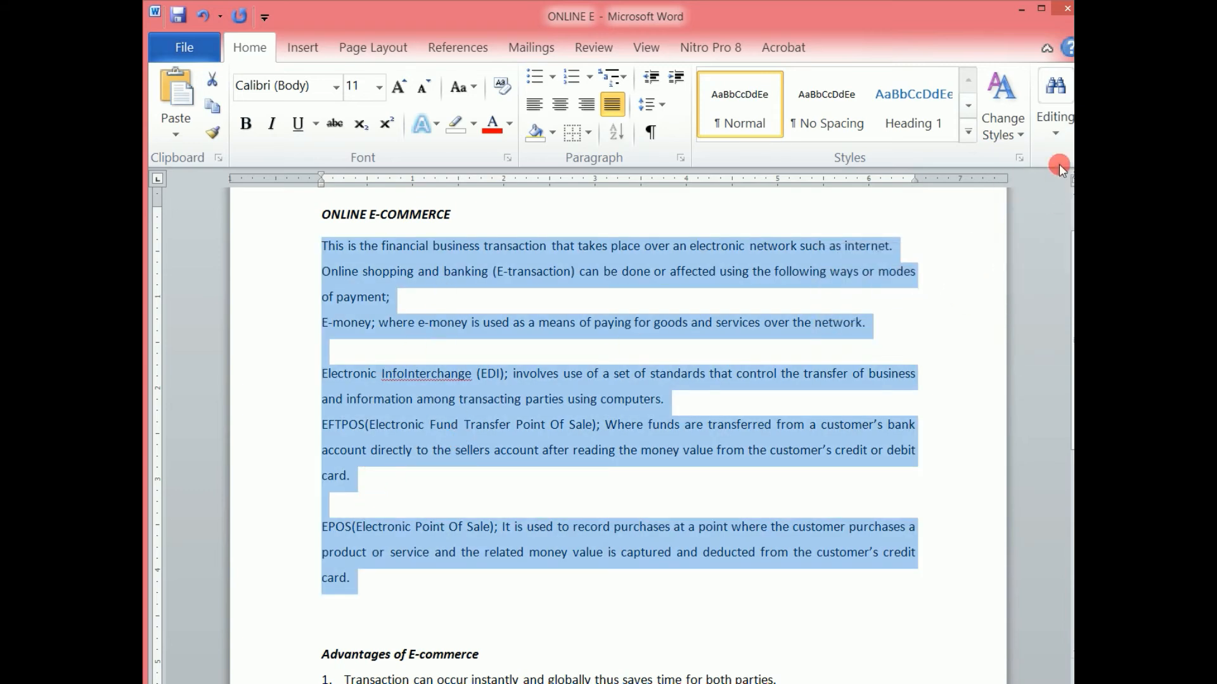
left_click(1052, 133)
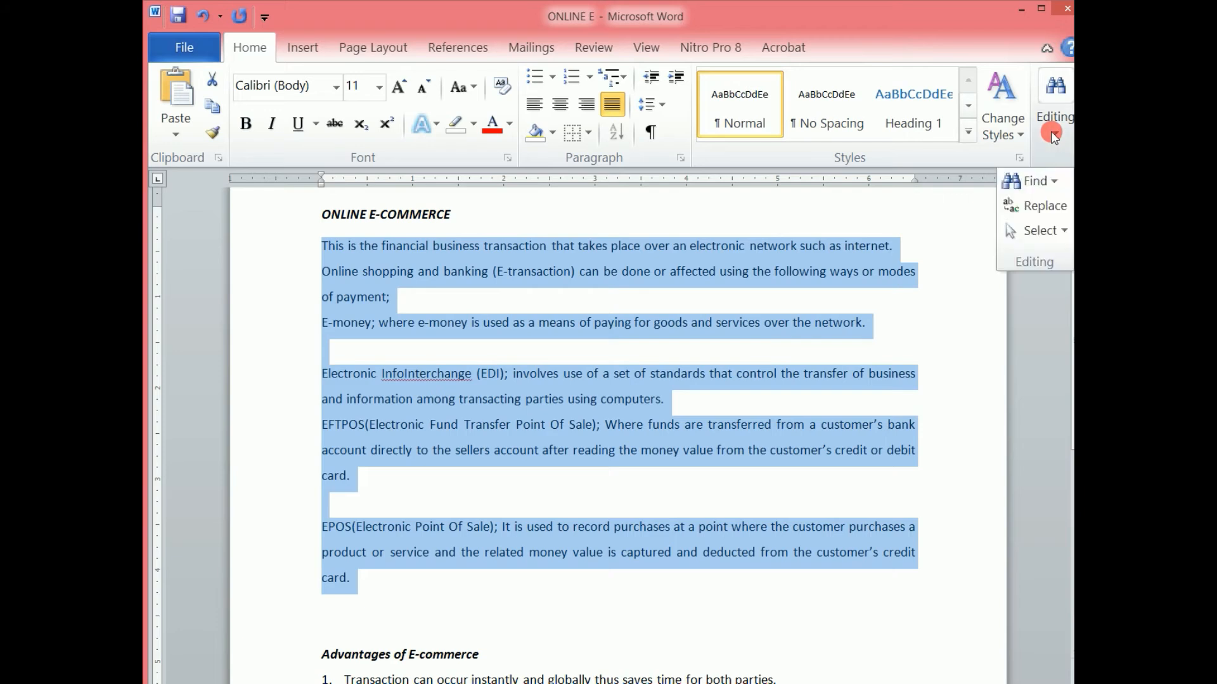
left_click(1049, 229)
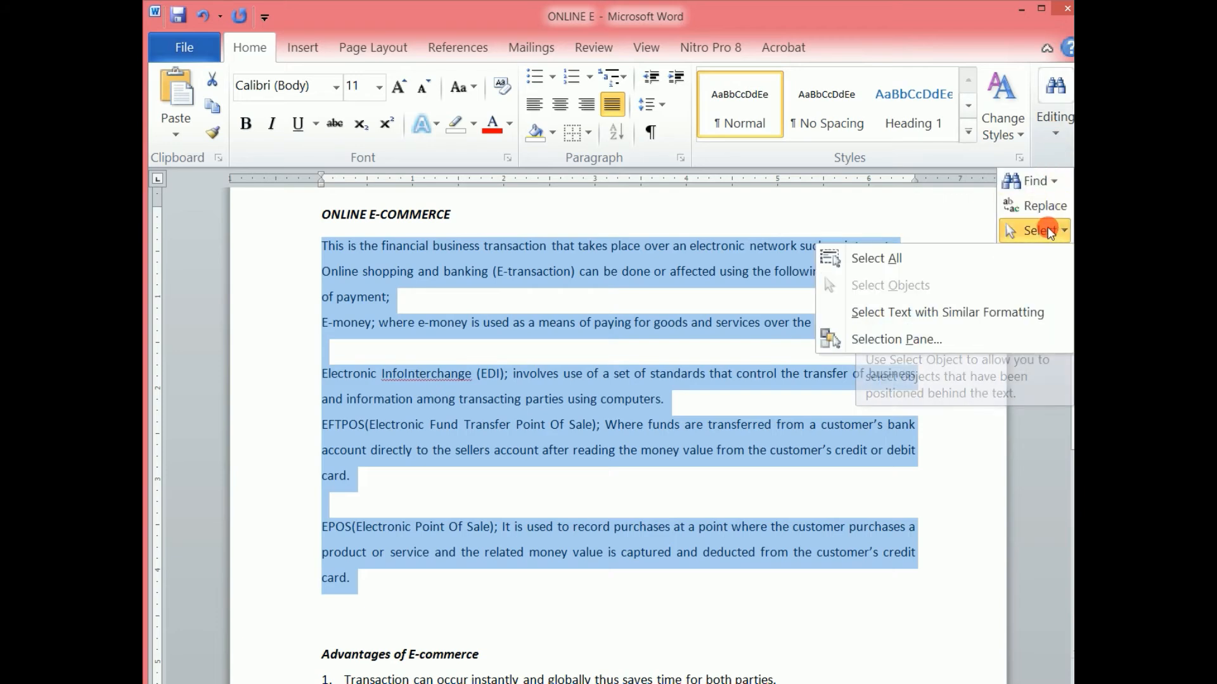
left_click(910, 313)
left_click(1055, 135)
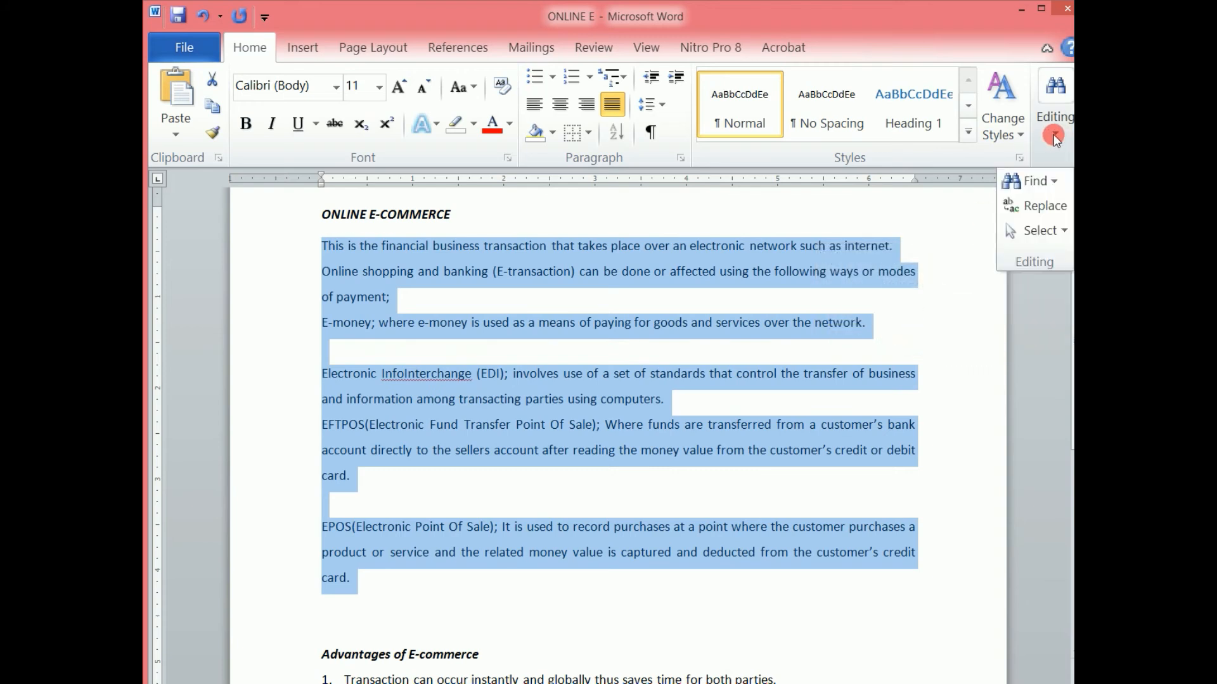
left_click(1030, 231)
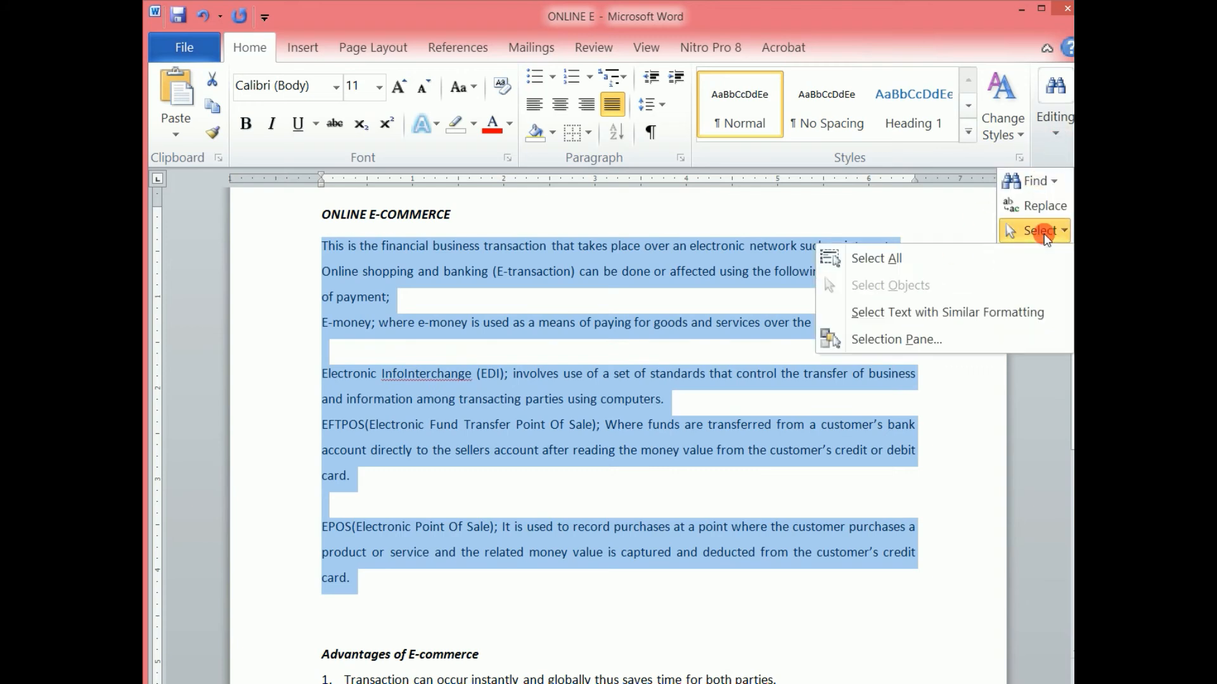
left_click(910, 313)
left_click(758, 375)
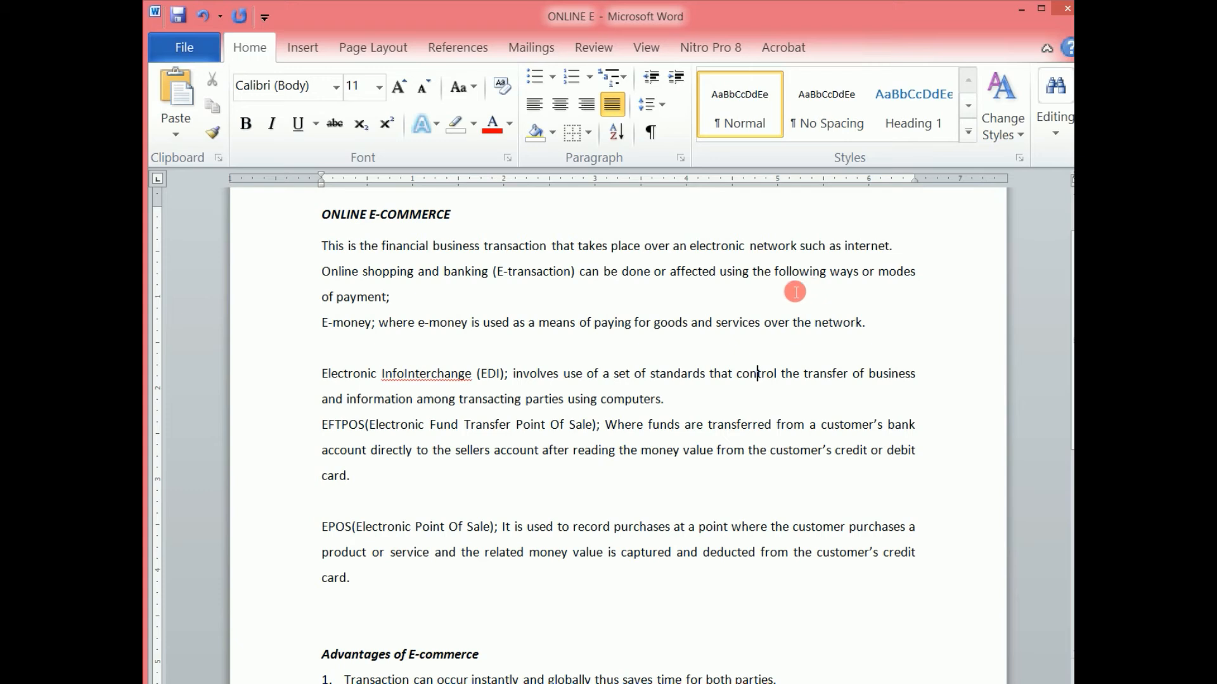
Select all text with formatting similar to the body paragraphs.
left_click(1055, 126)
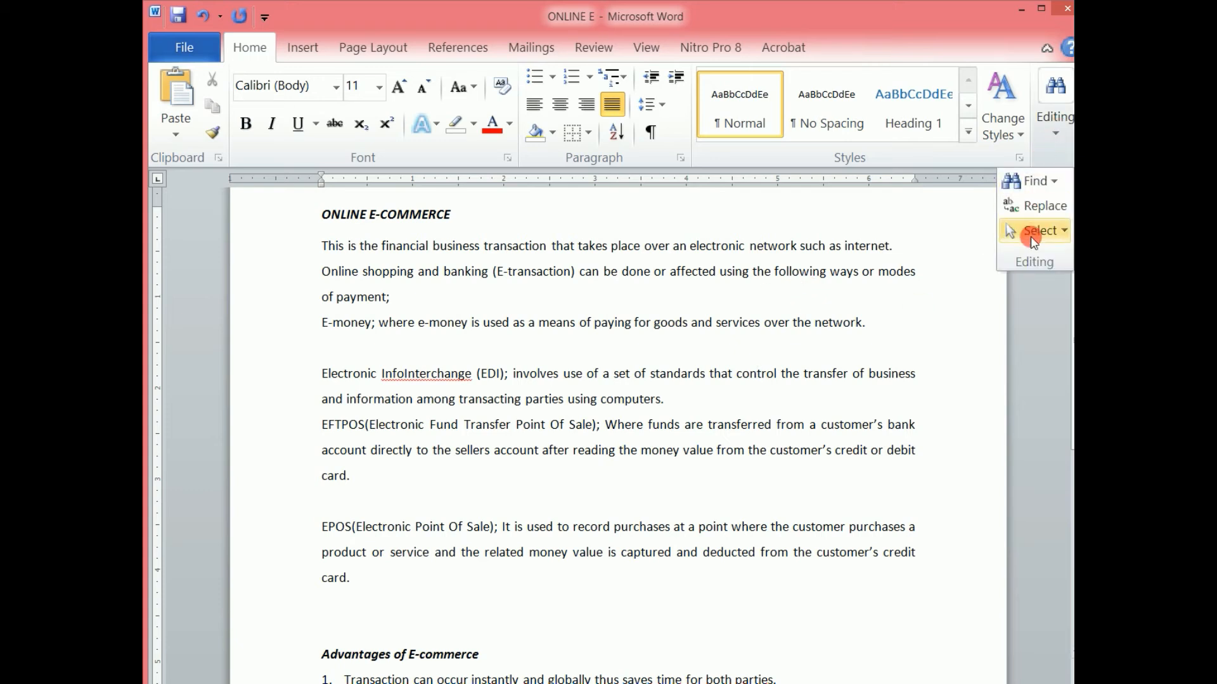
left_click(1031, 229)
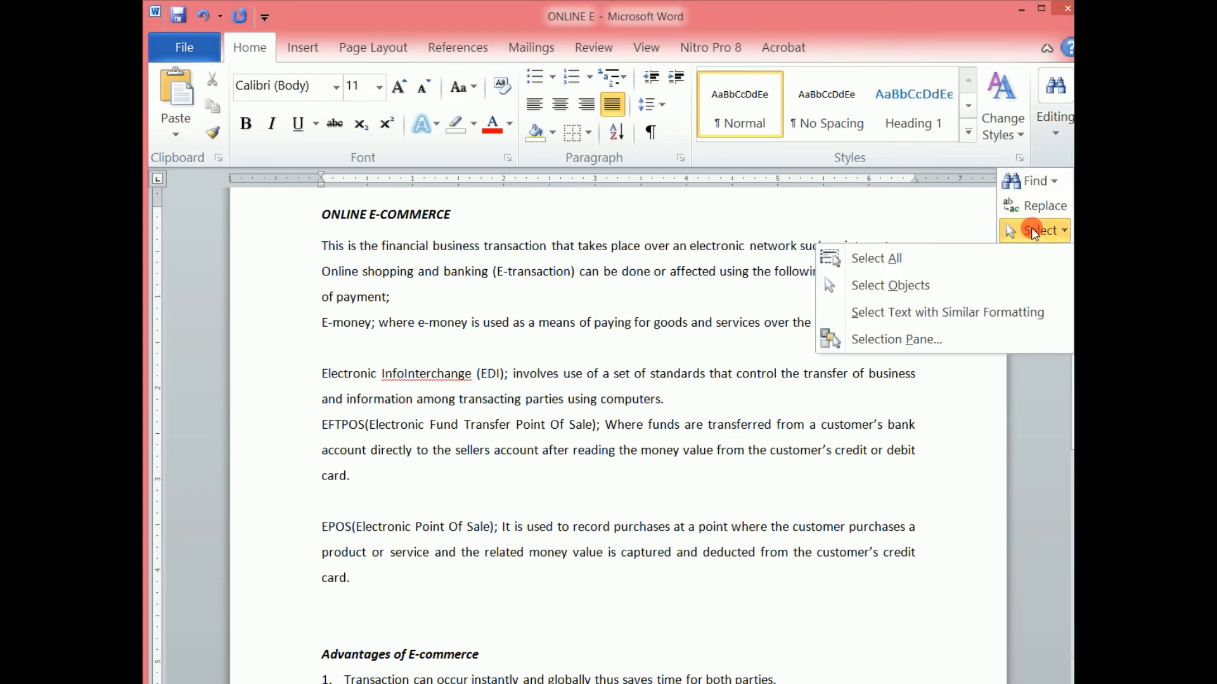
left_click(881, 312)
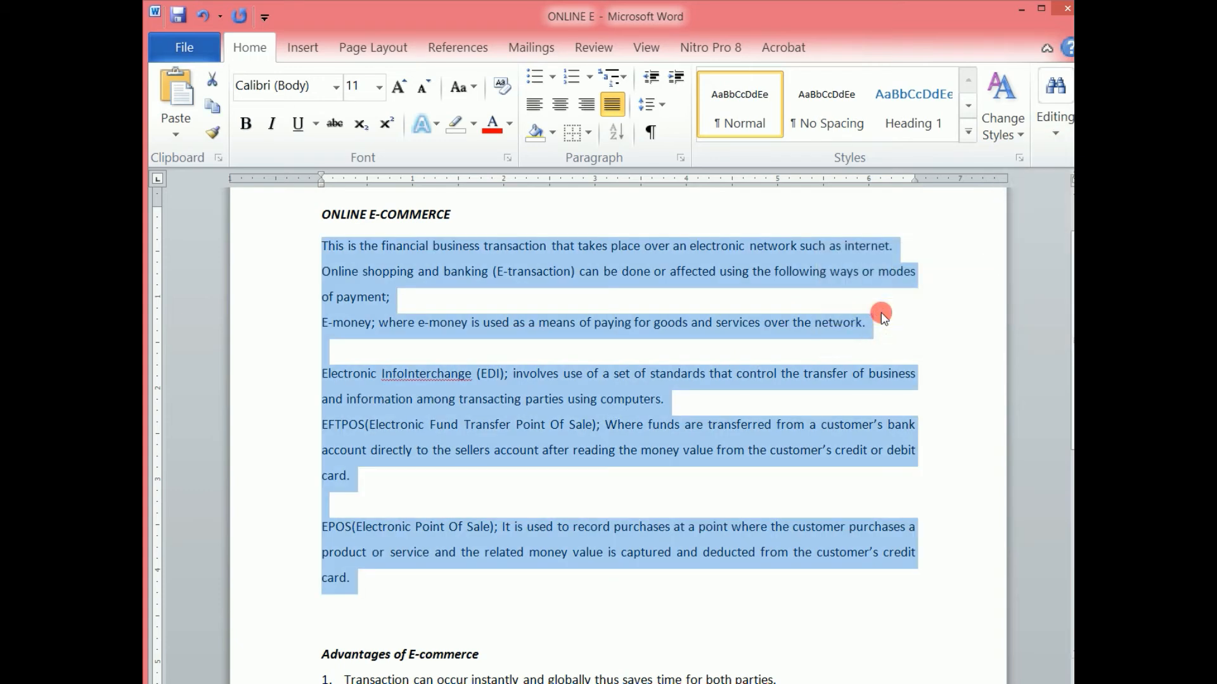
left_click_drag(1070, 254, 1069, 398)
scroll(1067, 397, "up", 5)
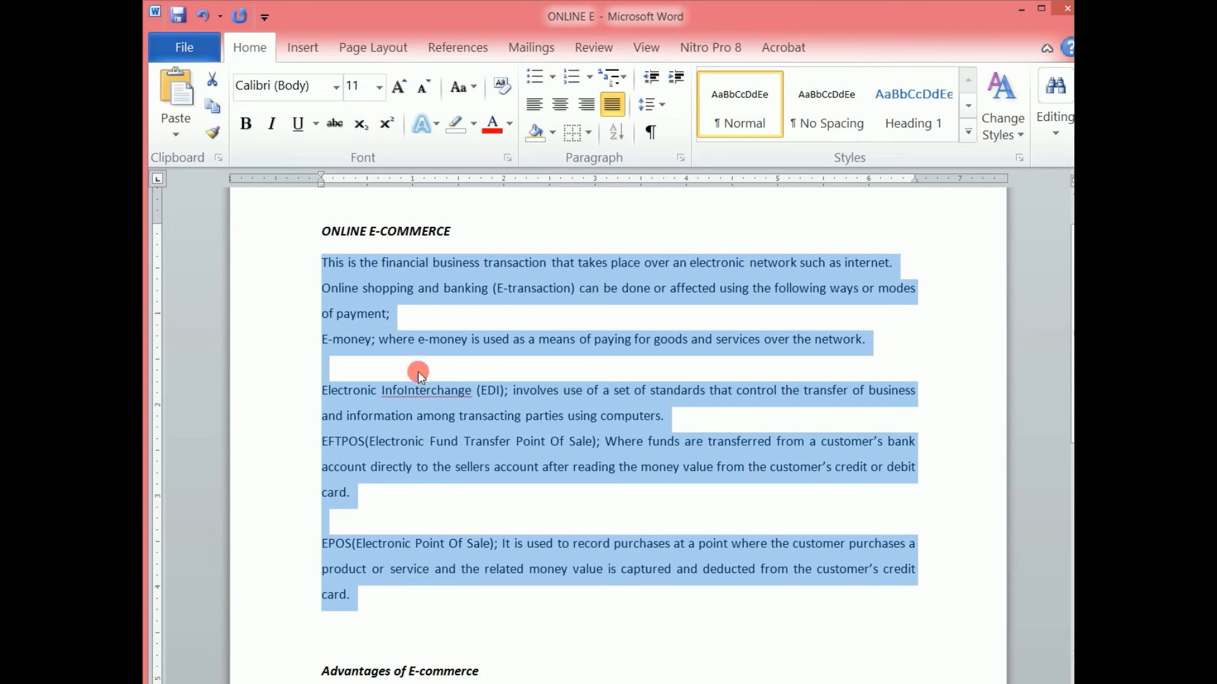
Open the Selection Pane and deselect the body text.
left_click(1053, 136)
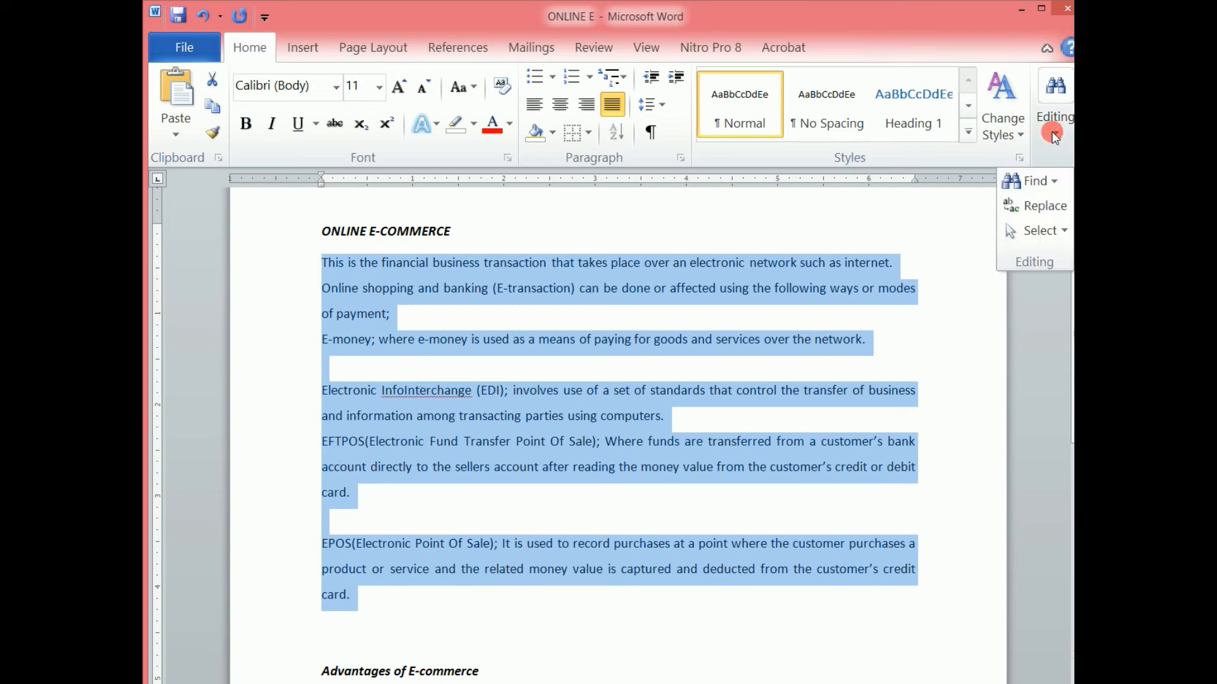
left_click(1037, 232)
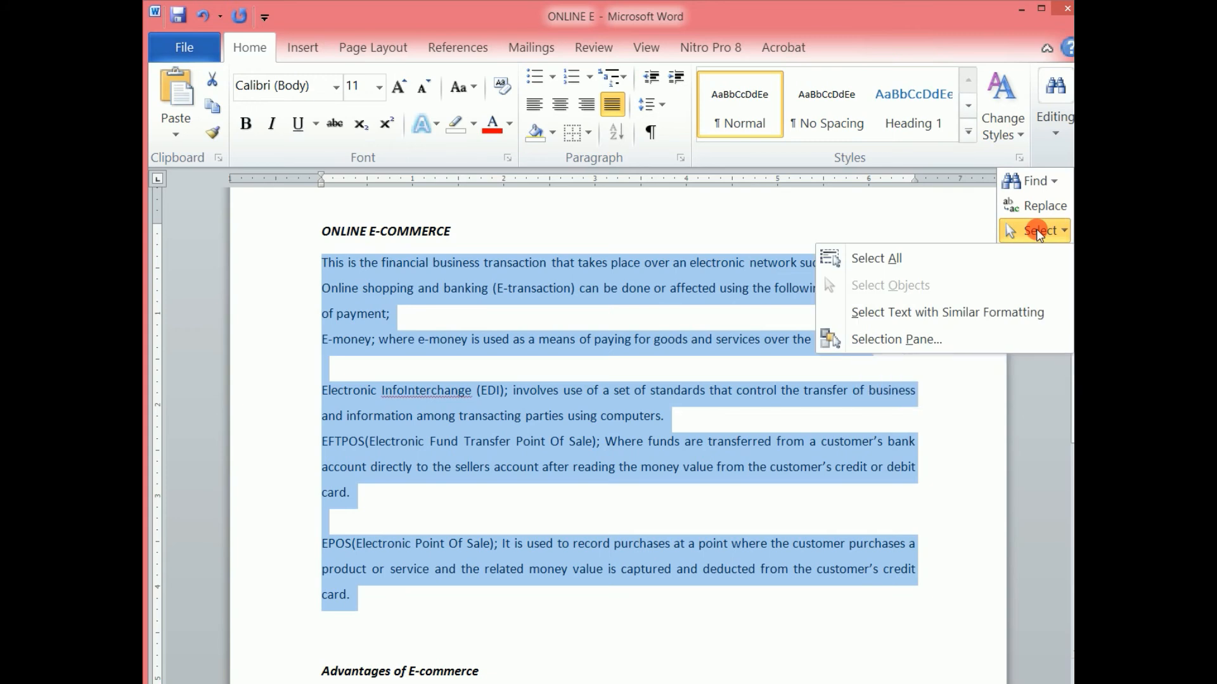
left_click(882, 340)
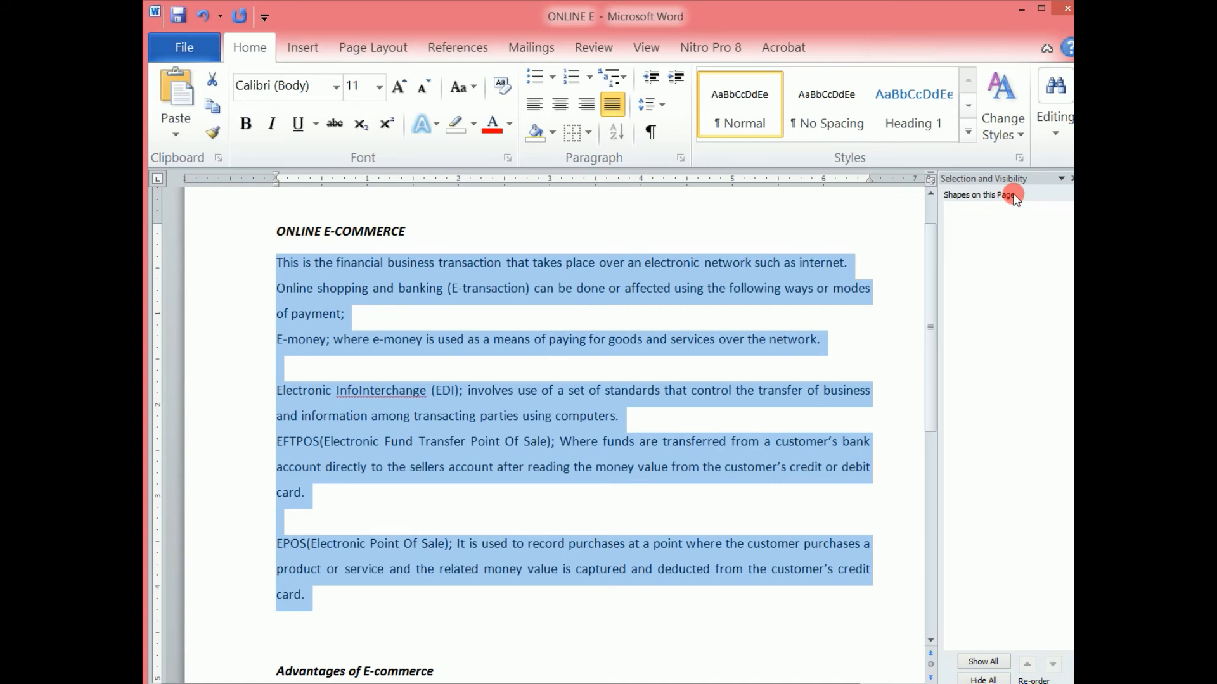
left_click(804, 288)
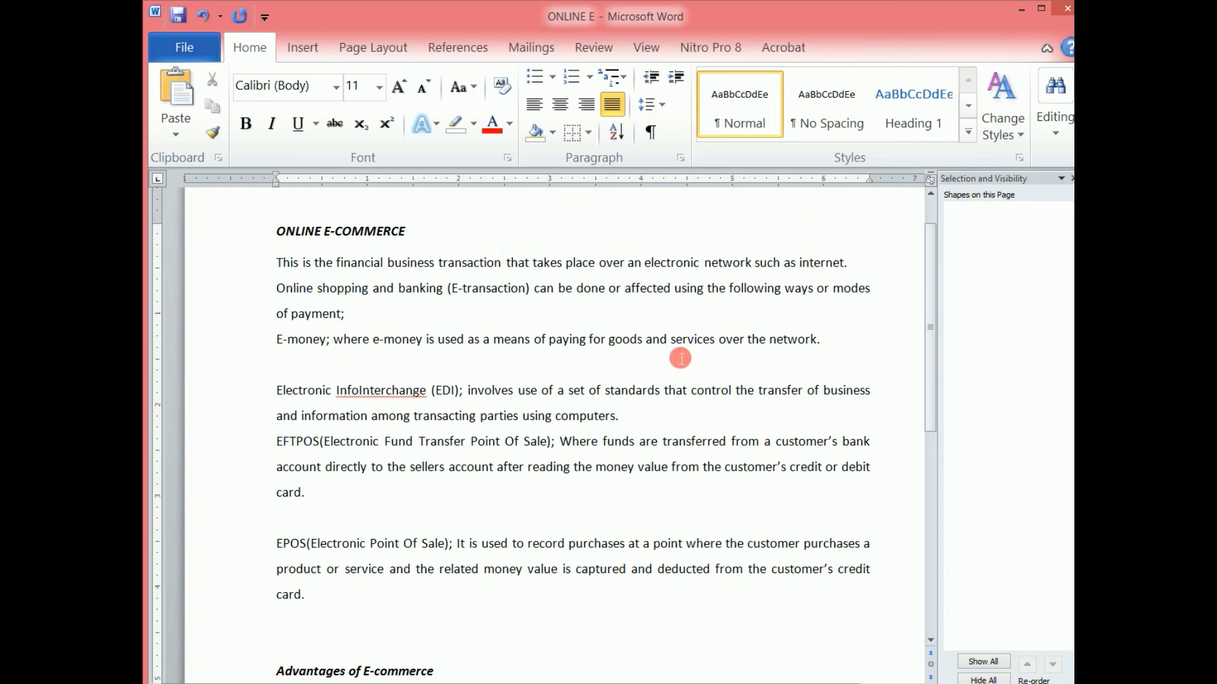
Insert a small rounded rectangle shape over the E-money paragraph.
left_click(320, 48)
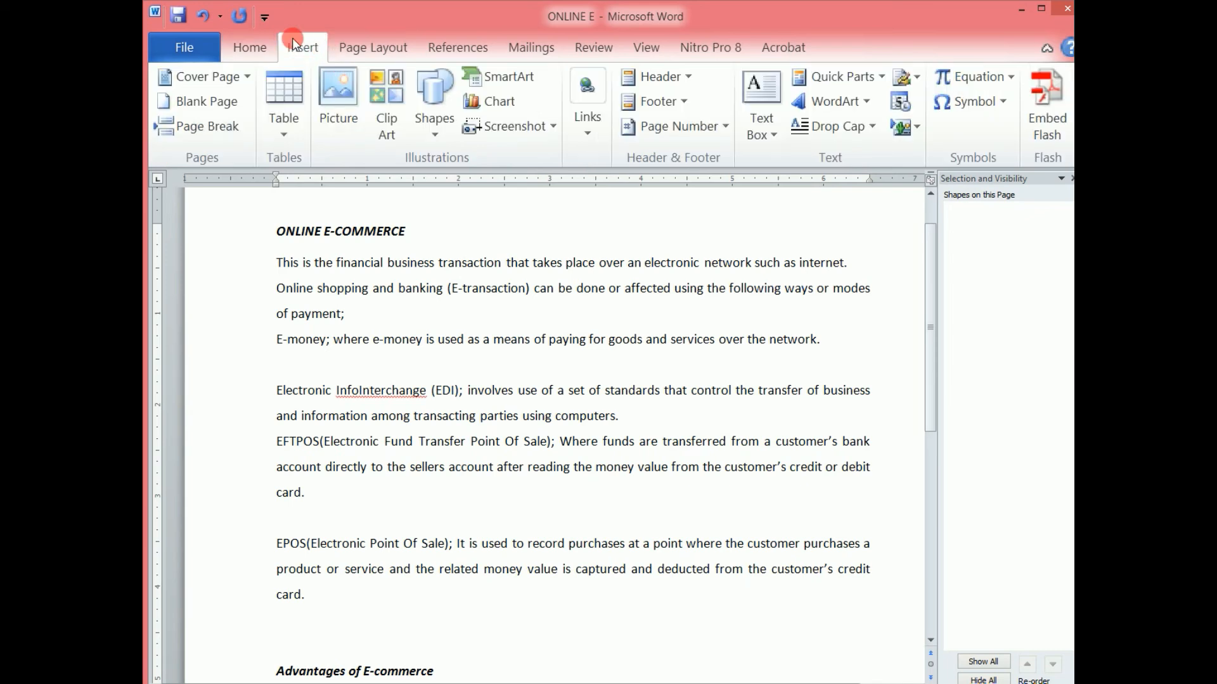
left_click(432, 121)
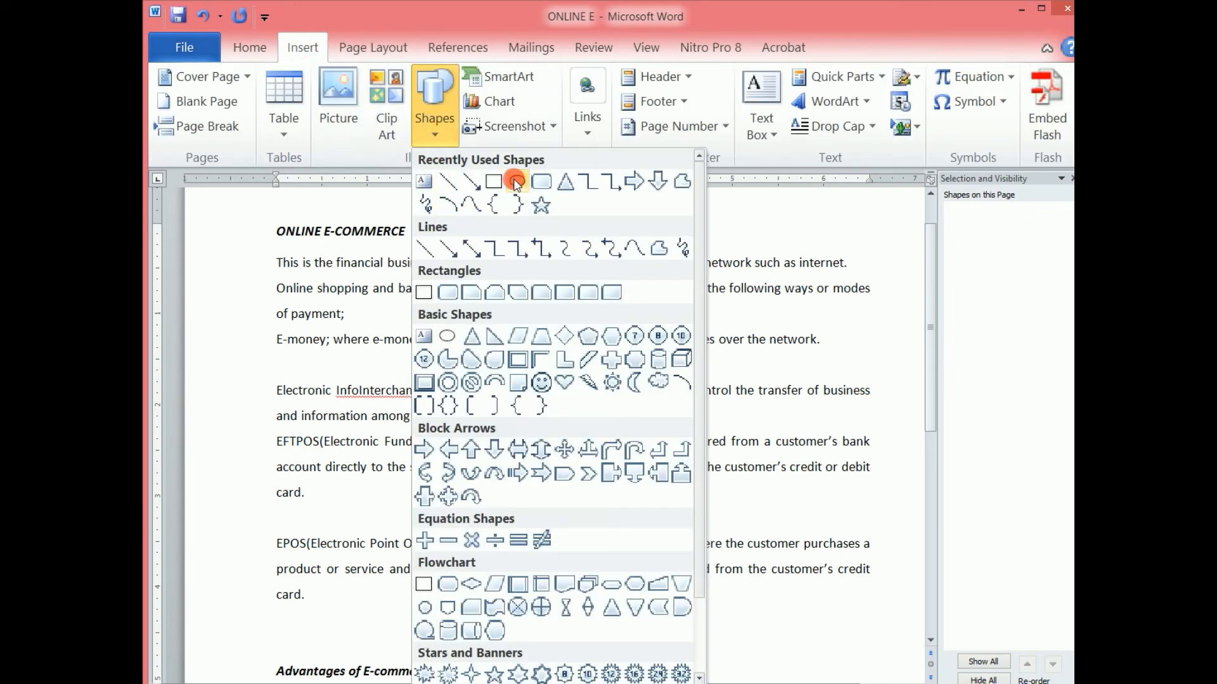
left_click(540, 183)
left_click_drag(665, 318, 703, 377)
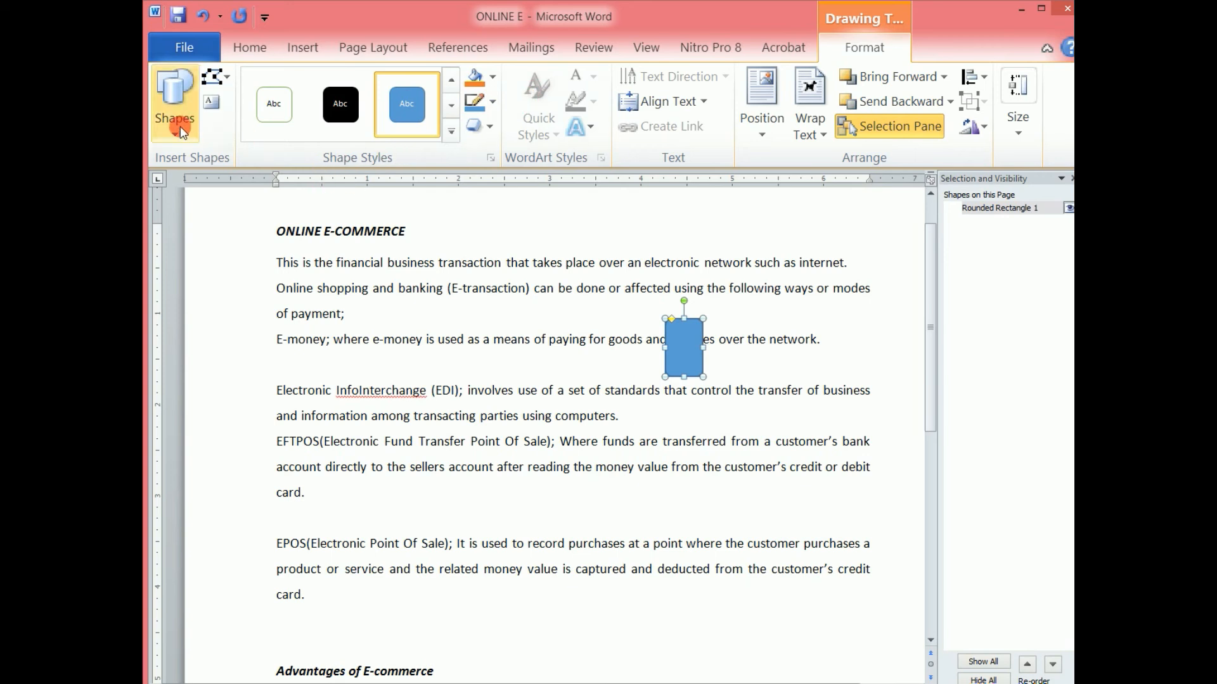
Draw a tall oval shape over the Electronic InfoInterchange paragraph.
left_click(174, 107)
left_click(257, 178)
left_click_drag(437, 349, 496, 482)
Draw a five-point star shape beside the EPOS paragraph.
left_click(166, 108)
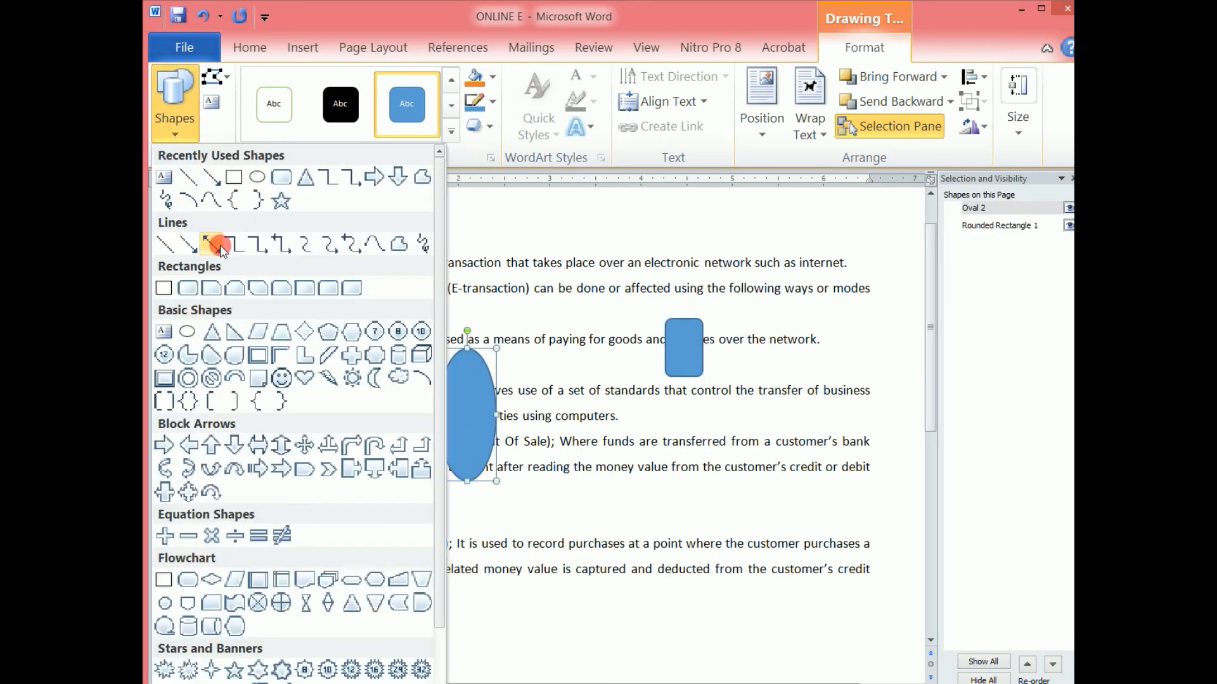
left_click(281, 201)
left_click_drag(687, 472, 741, 590)
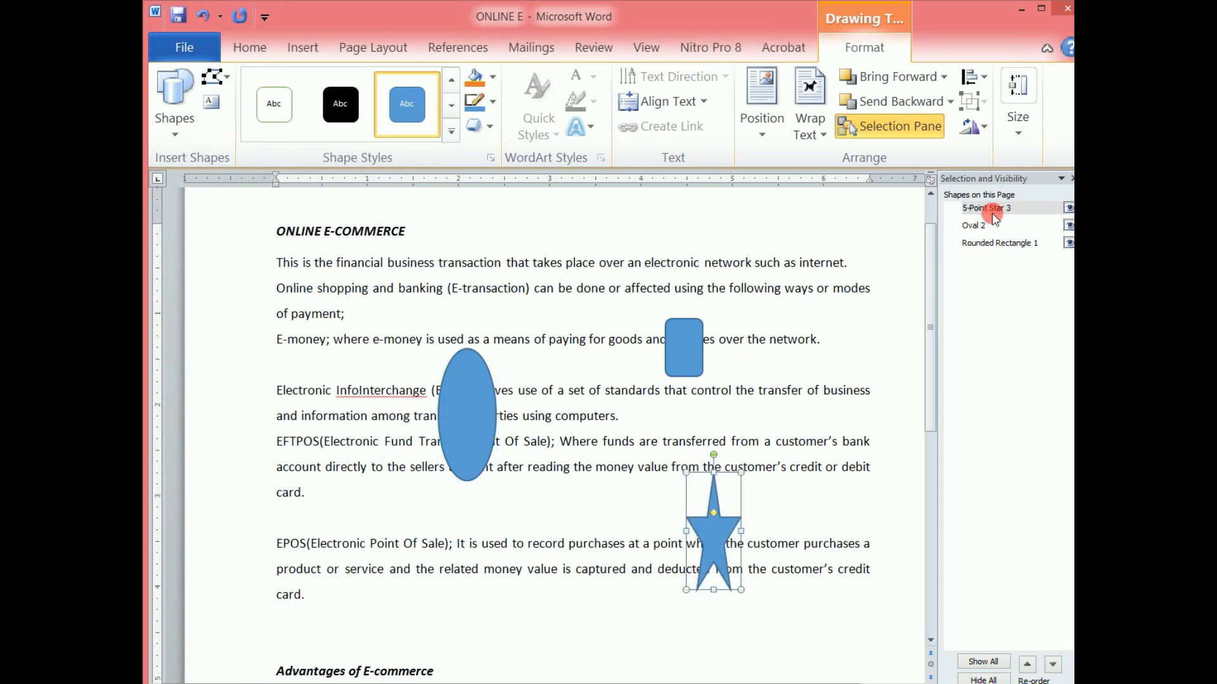
Draw a left arrow shape below the EPOS paragraph, then deselect it.
left_click(171, 133)
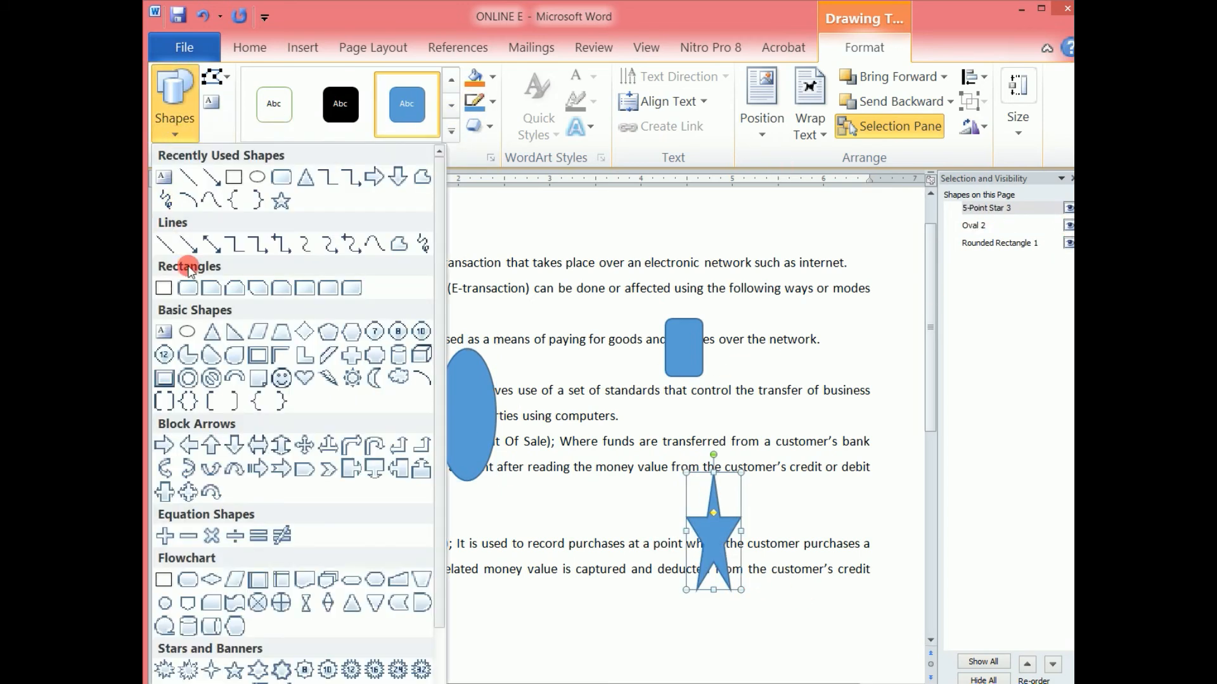
left_click(188, 446)
left_click_drag(588, 631, 452, 606)
left_click(830, 402)
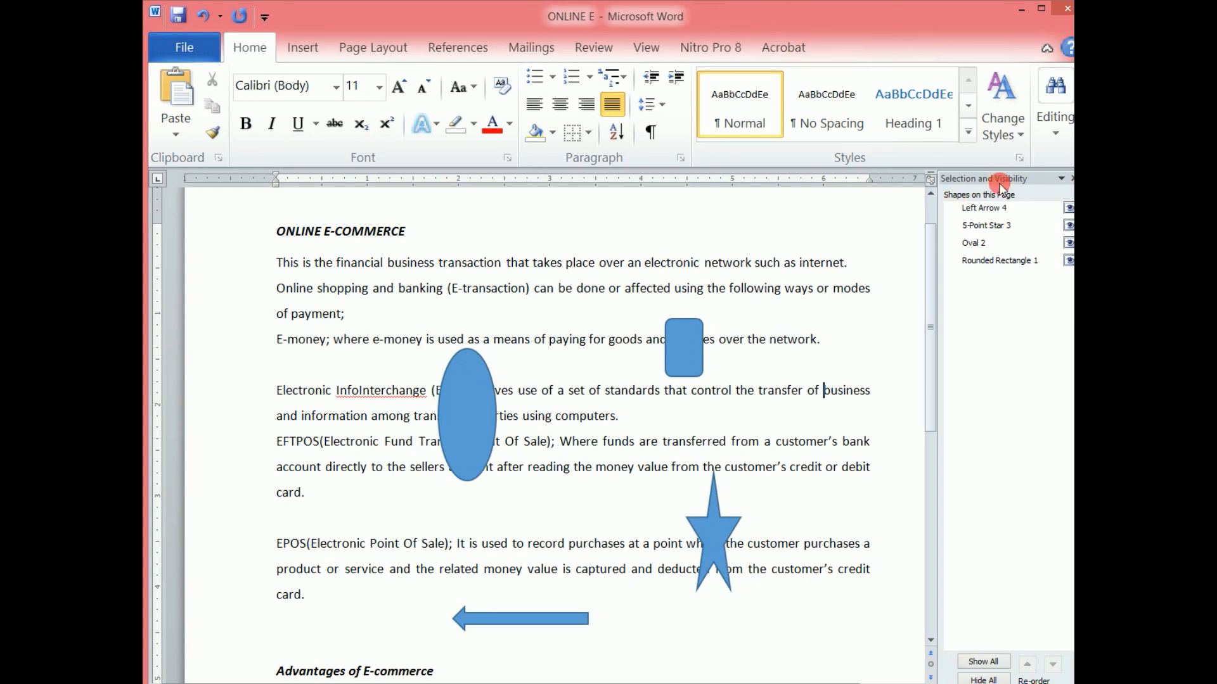
Undock the Selection and Visibility pane and resize it to float over the page.
left_click_drag(1007, 183, 817, 174)
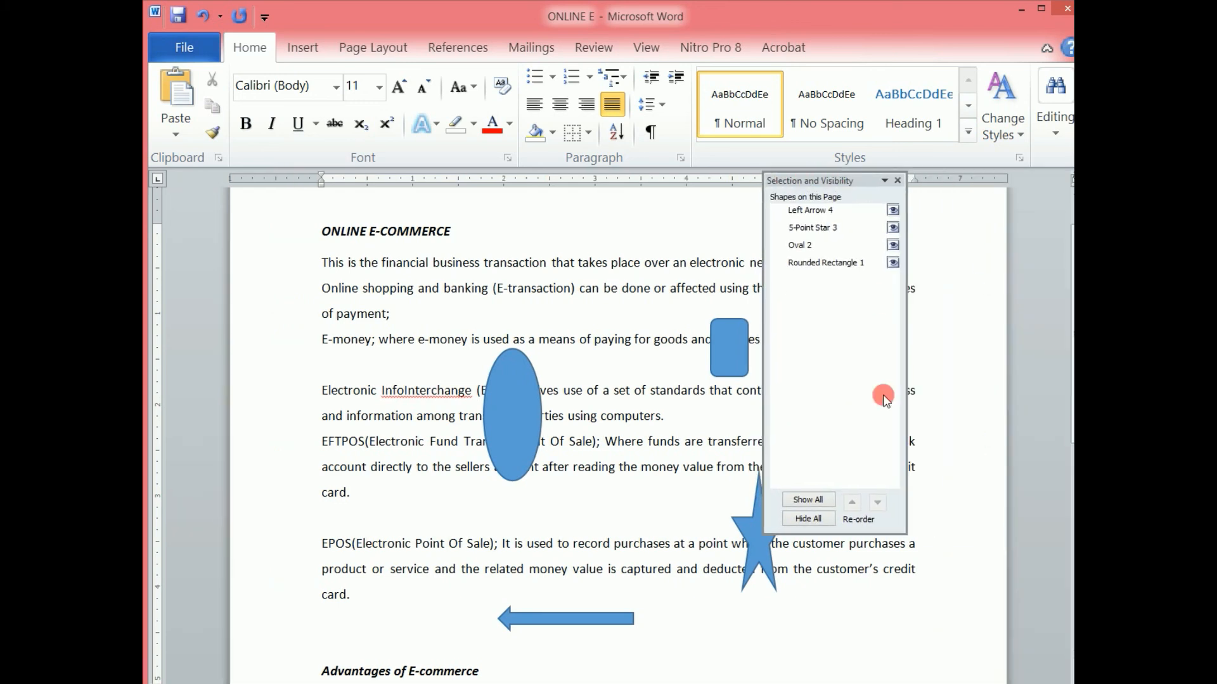
left_click_drag(910, 534, 1036, 588)
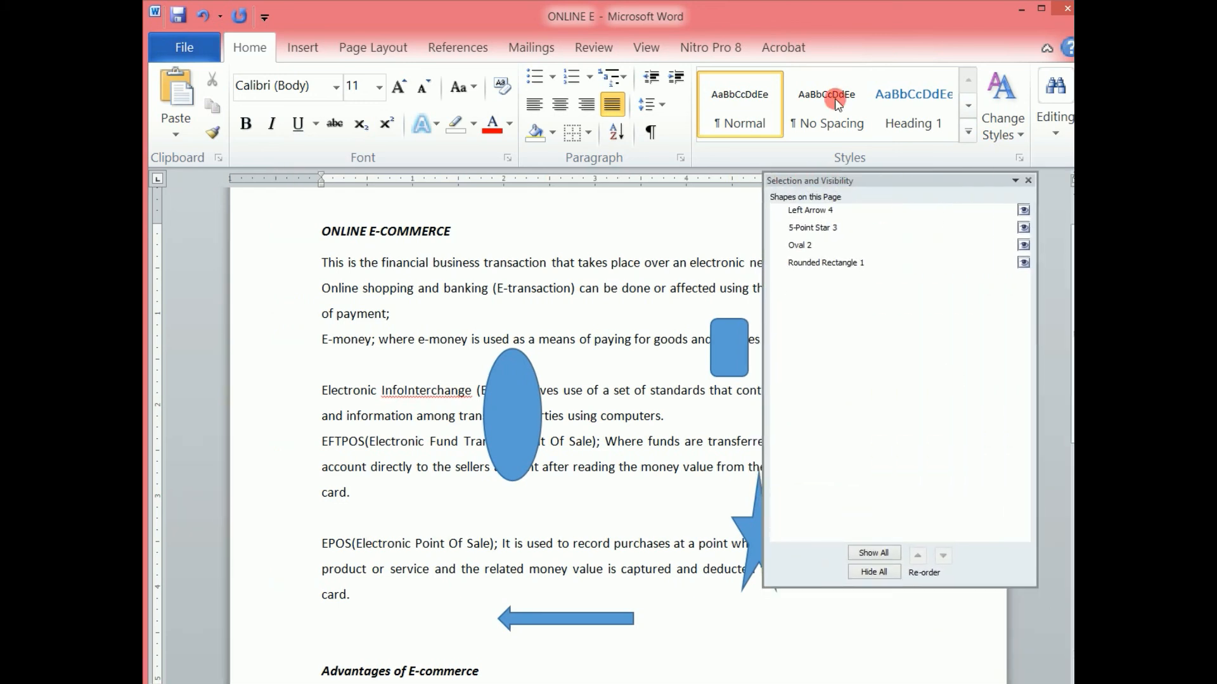
left_click_drag(849, 182, 862, 206)
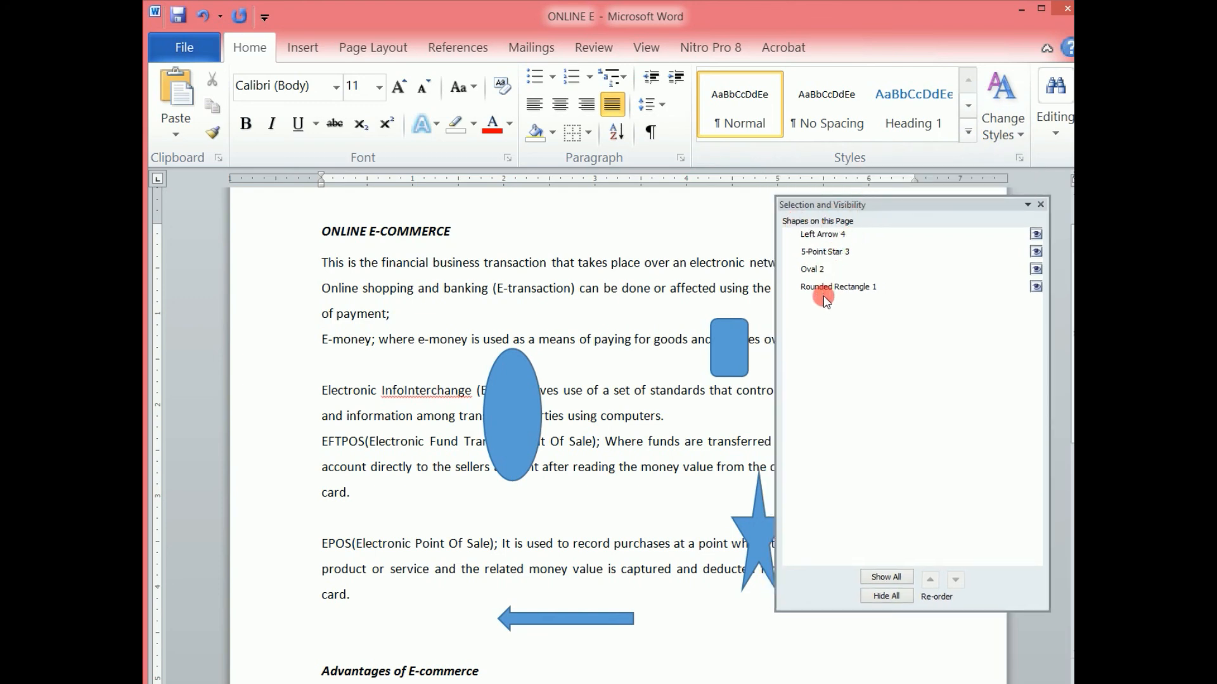
Toggle the left arrow's visibility repeatedly, then hide all shapes and show them all again.
left_click(1035, 235)
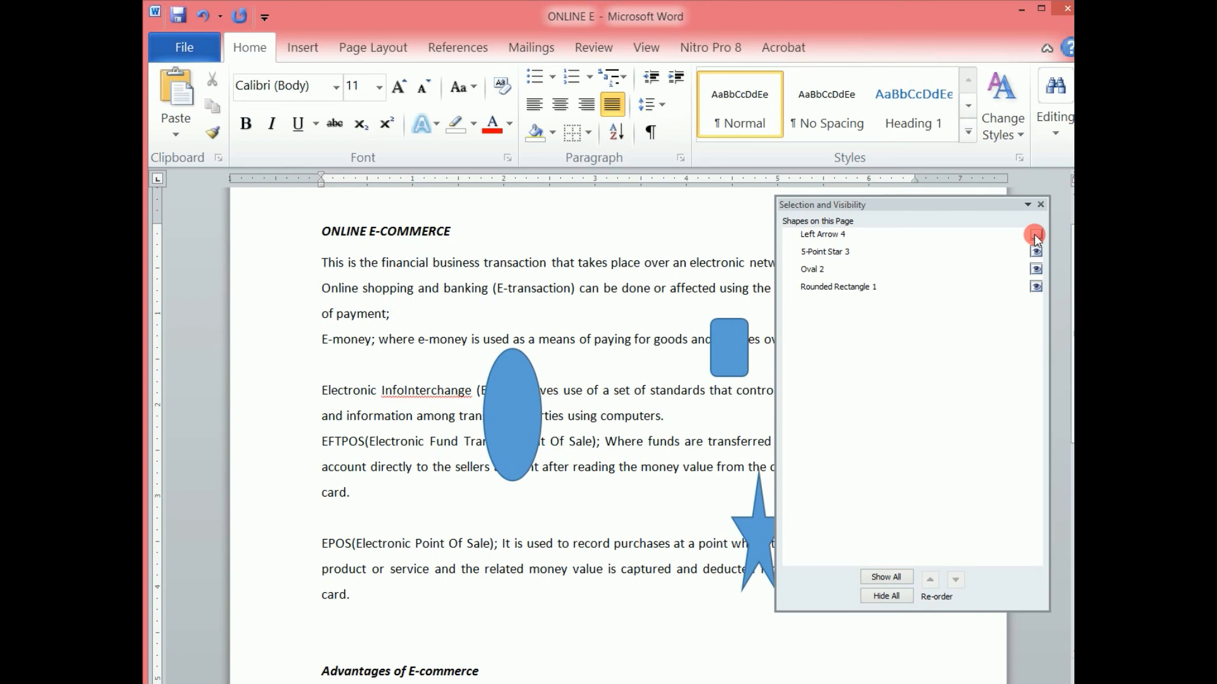
left_click(1035, 235)
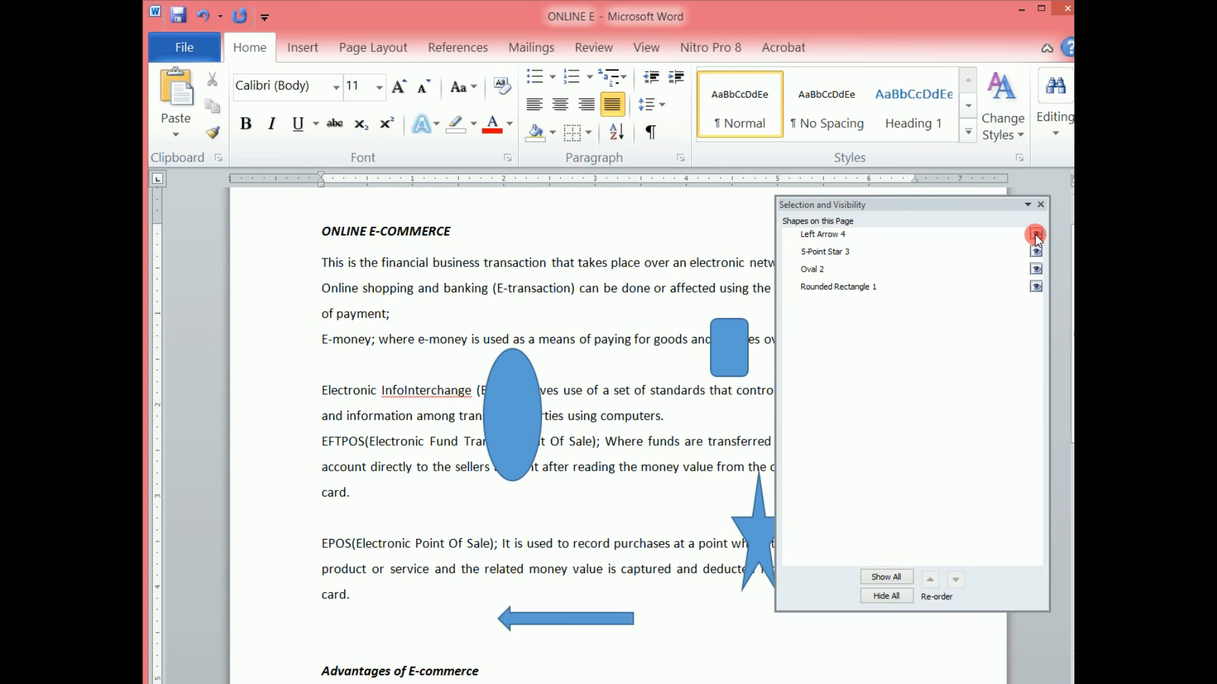
left_click(1034, 235)
left_click(1035, 235)
left_click(1034, 235)
left_click(1035, 235)
left_click(1034, 235)
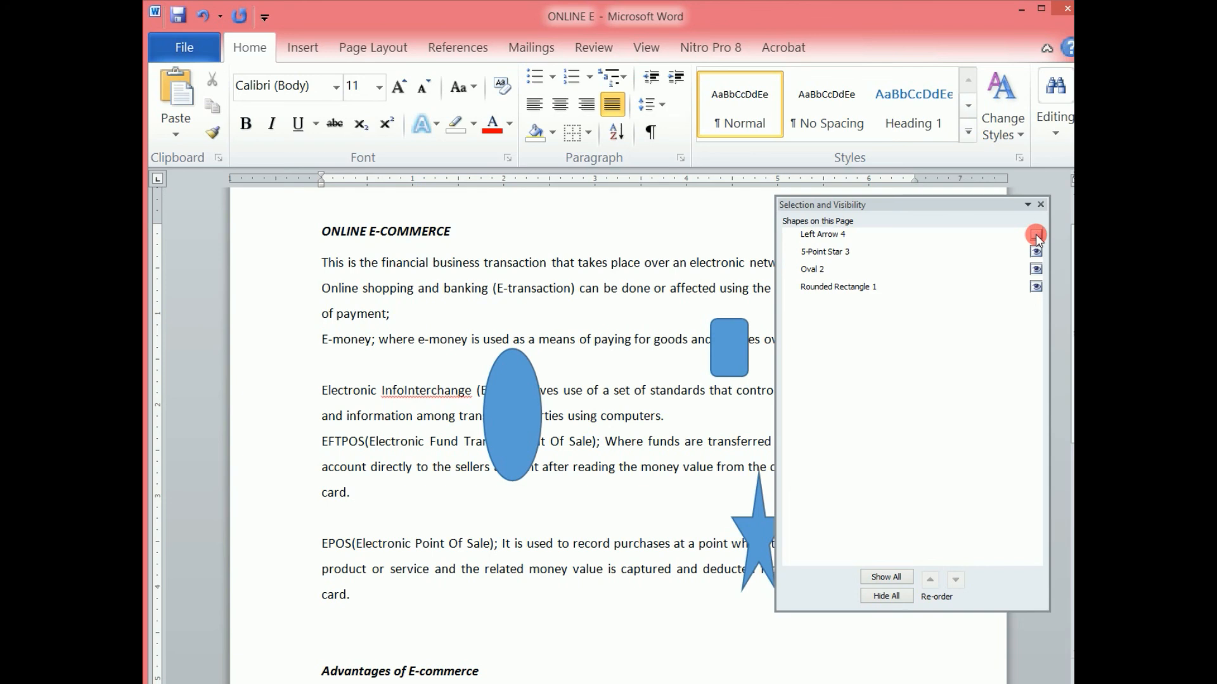
left_click(1035, 235)
left_click(1035, 235)
left_click(1035, 235)
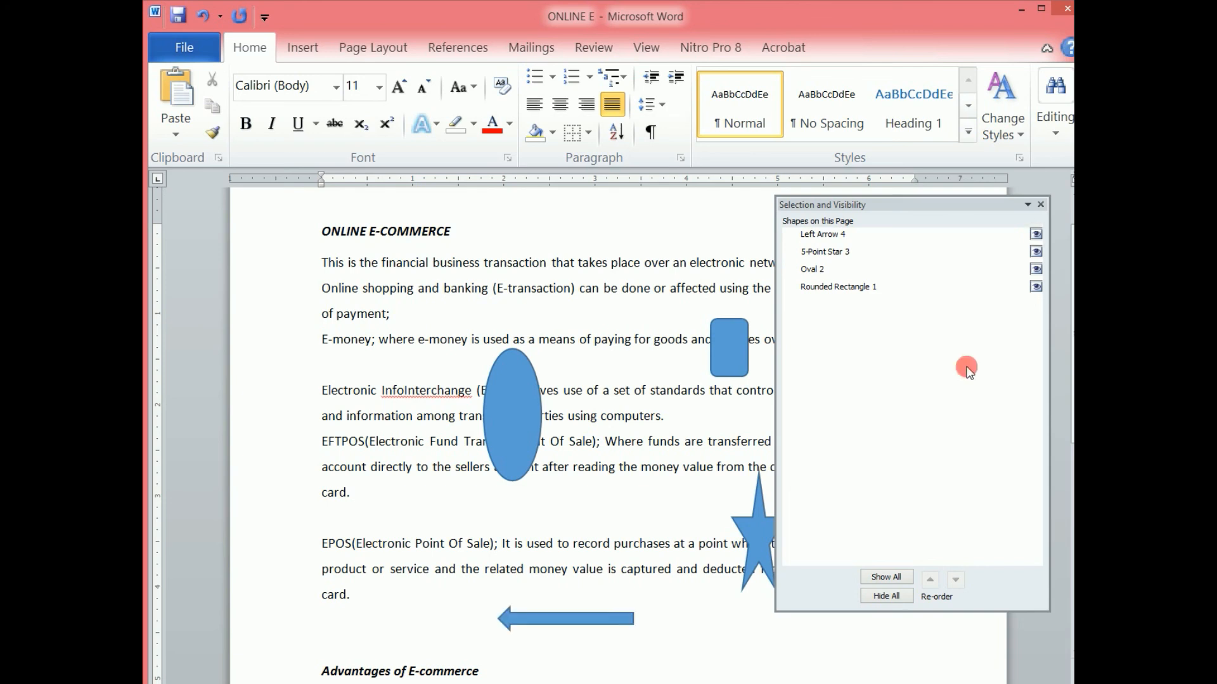
left_click(890, 597)
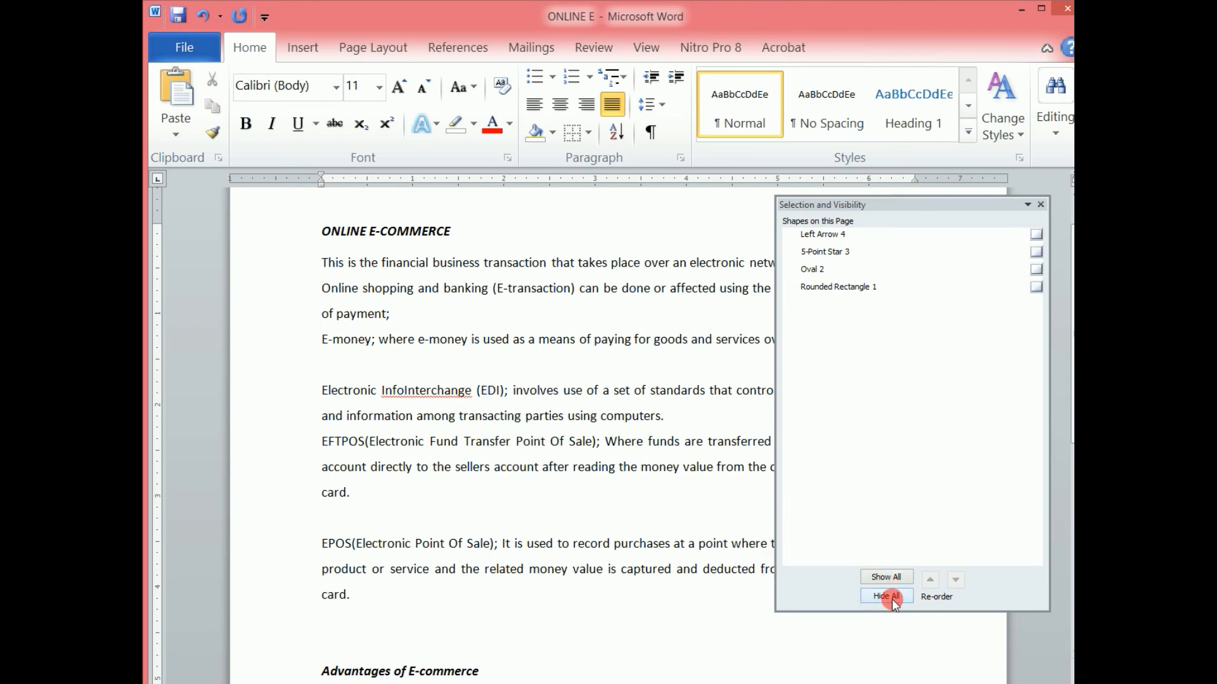
left_click(887, 578)
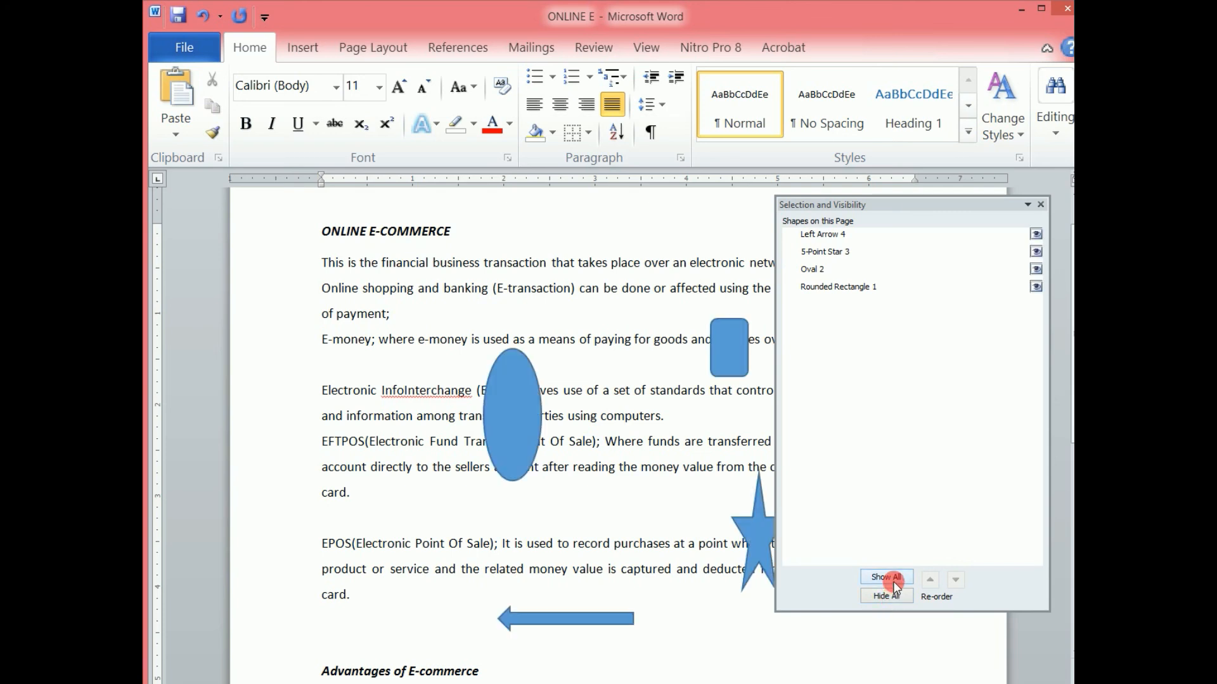
Select the rounded rectangle, oval, star and left arrow together from the Selection Pane.
left_click(832, 288)
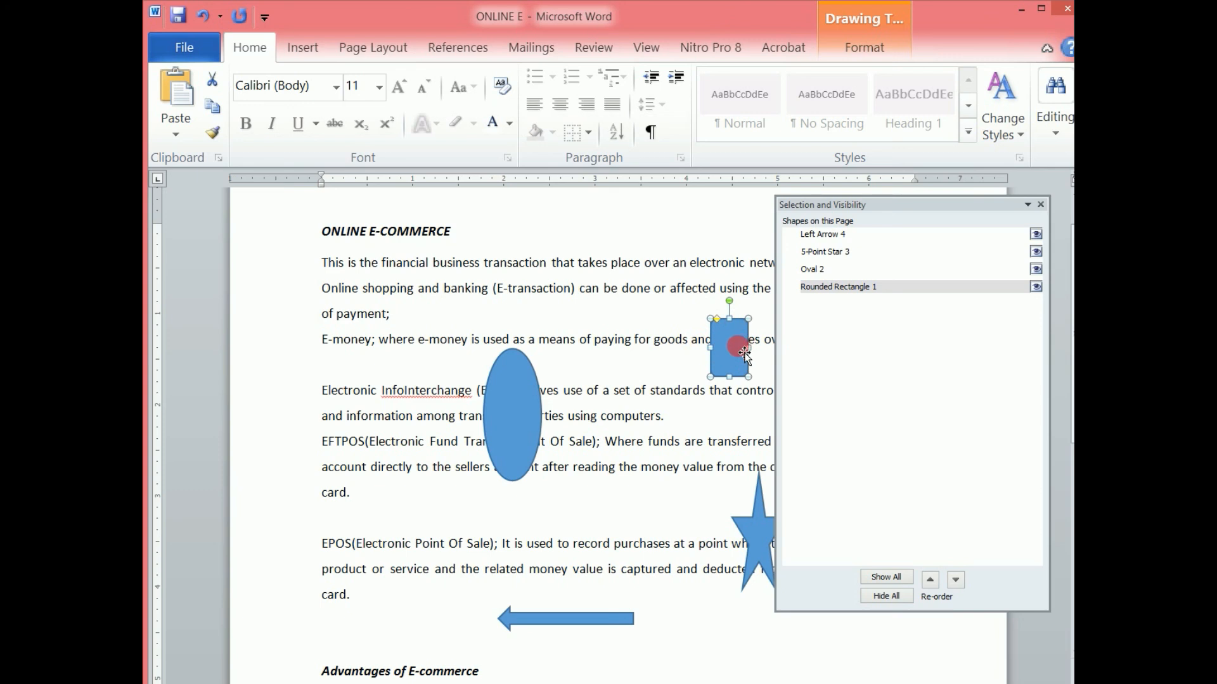
left_click(813, 271, "ctrl")
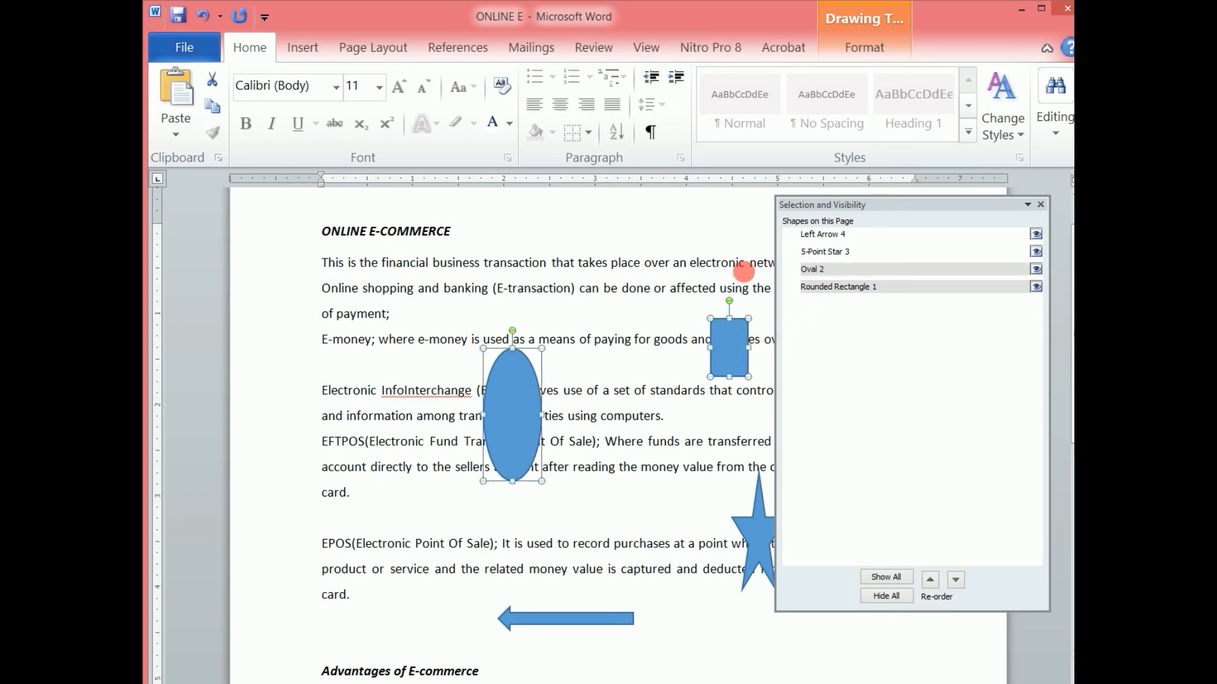
left_click(821, 252, "ctrl")
left_click(824, 236, "ctrl")
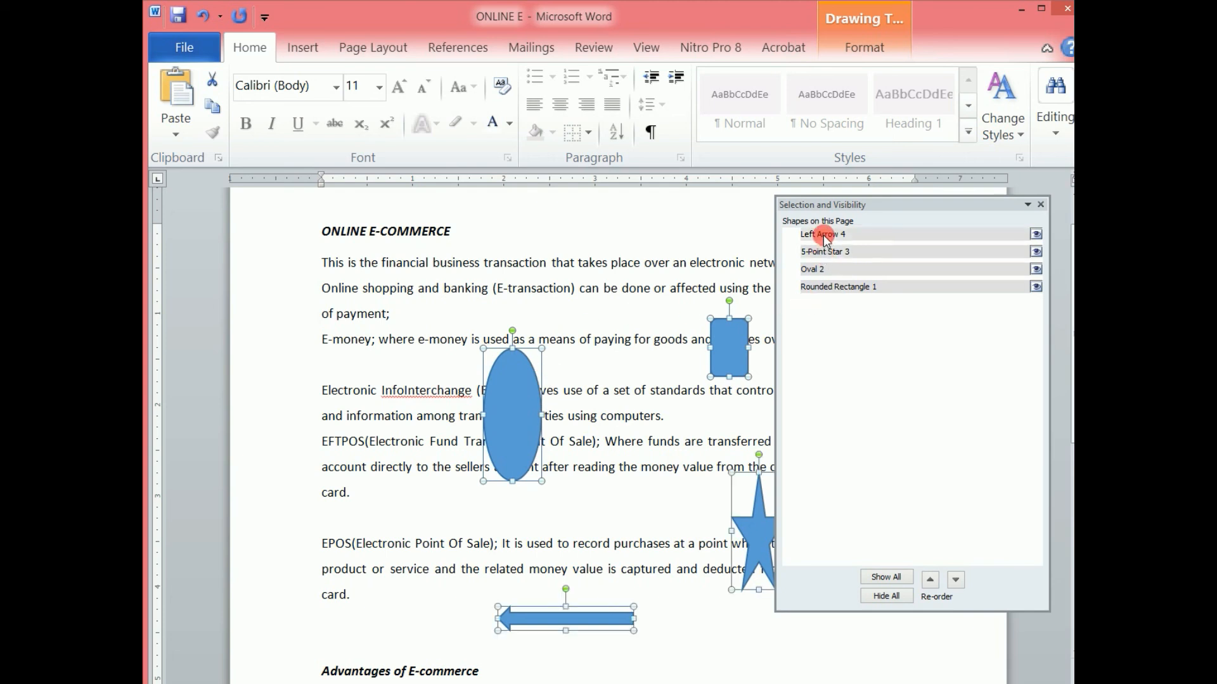